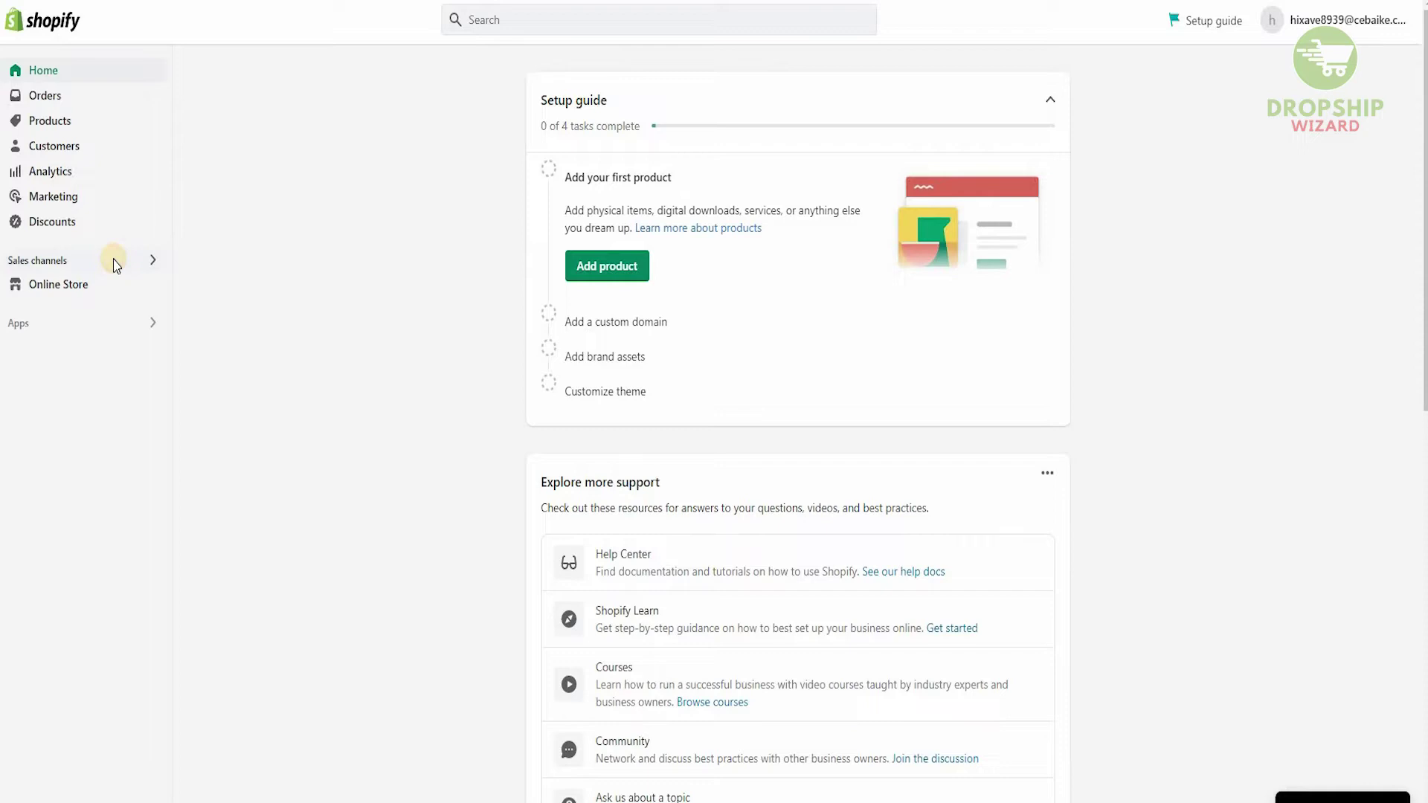
Open the Facebook channel app listing from the recommended sales channels.
{"action": "left_click", "coordinate": [114, 262]}
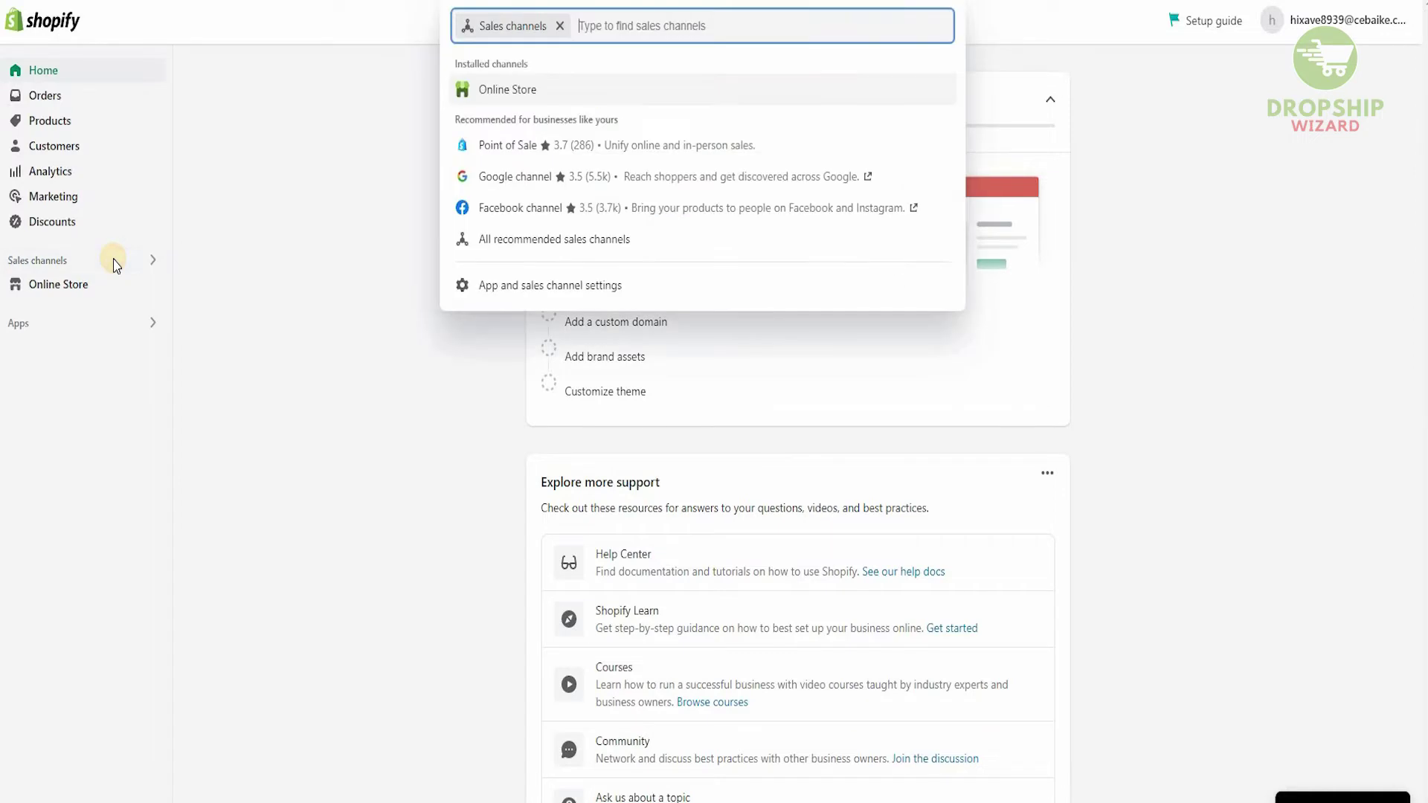
{"action": "left_click", "coordinate": [526, 221]}
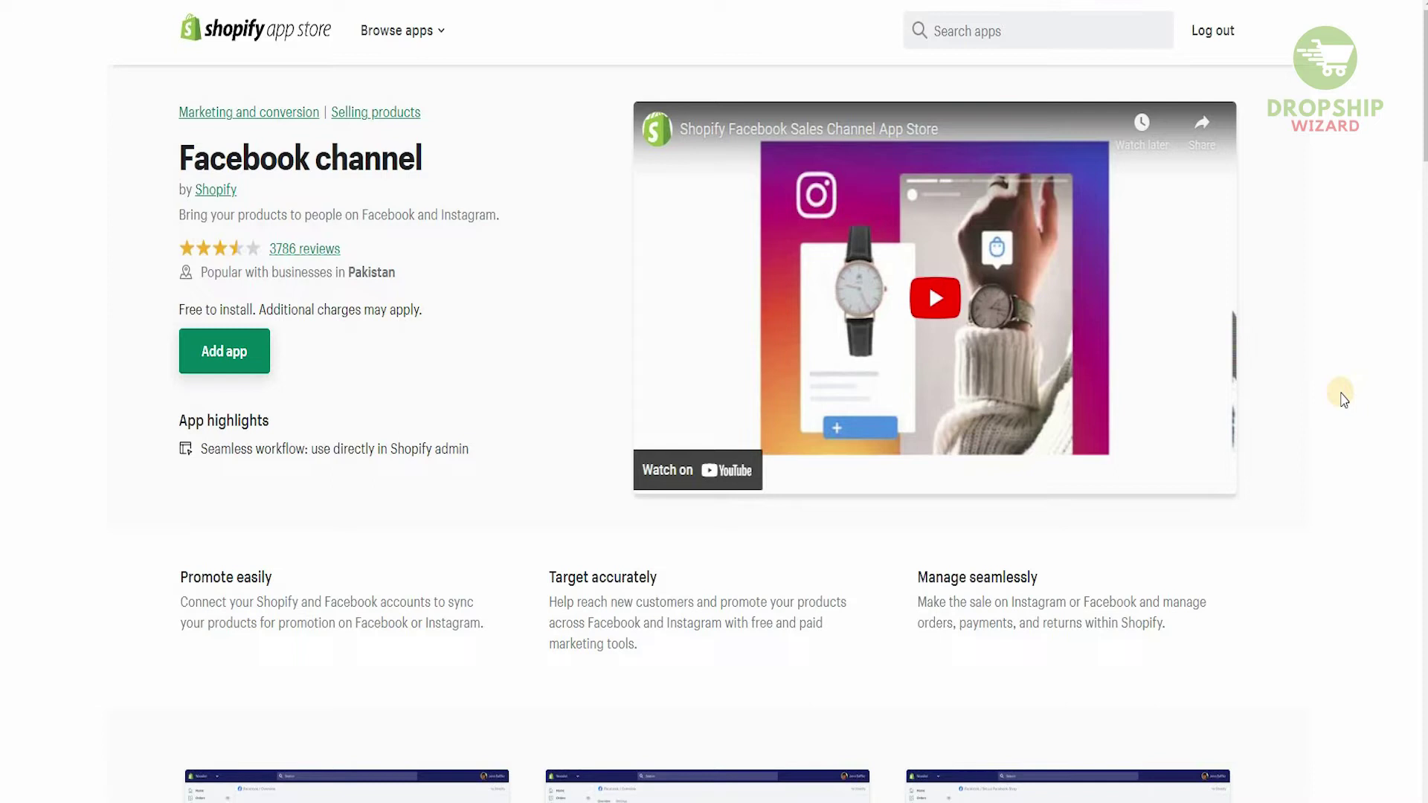
{"action": "scroll", "coordinate": [1344, 399], "scroll_direction": "down", "scroll_amount": 1}
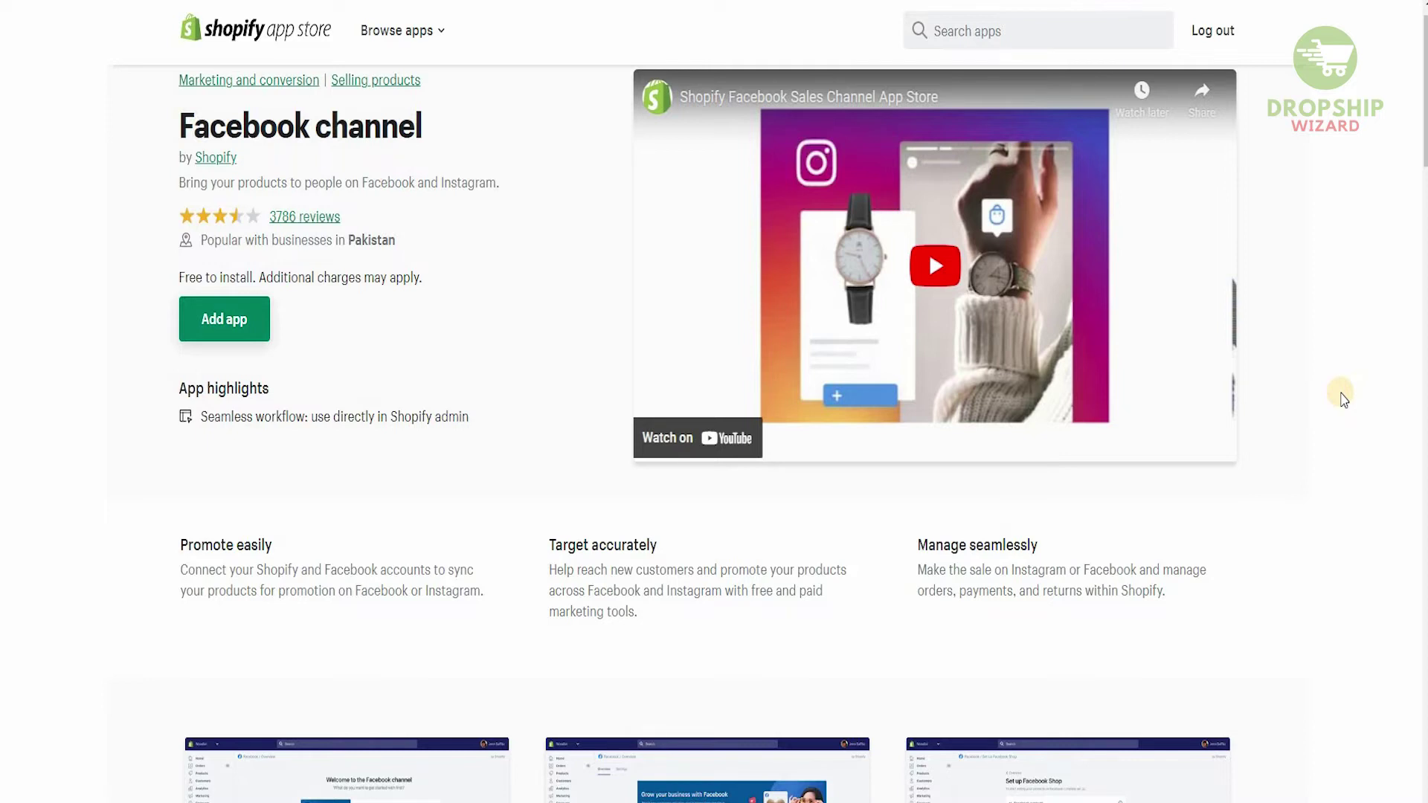
Read through the Facebook channel's About the app section, then add the app to the store.
{"action": "scroll", "coordinate": [1343, 400], "scroll_direction": "down", "scroll_amount": 1}
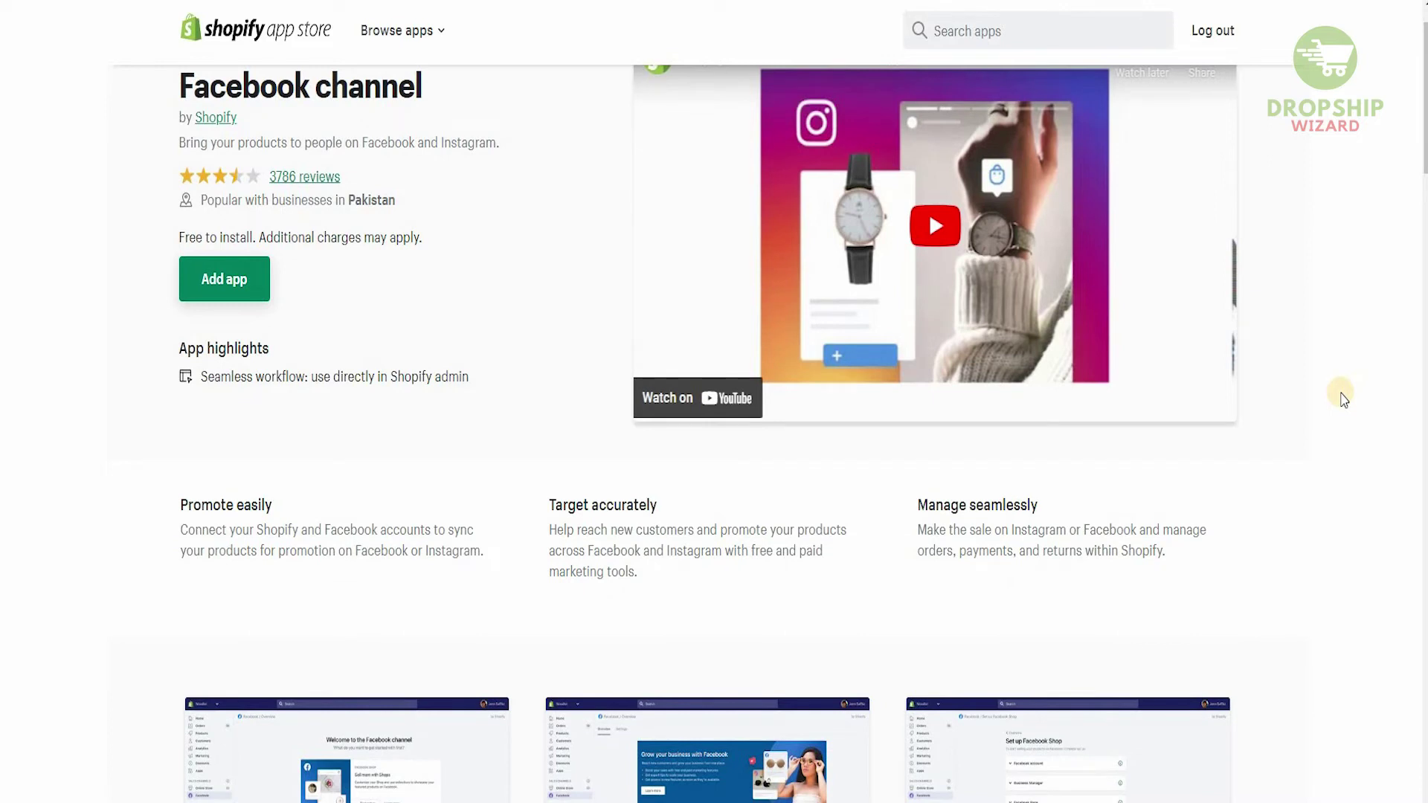
{"action": "scroll", "coordinate": [1343, 400], "scroll_direction": "down", "scroll_amount": 3}
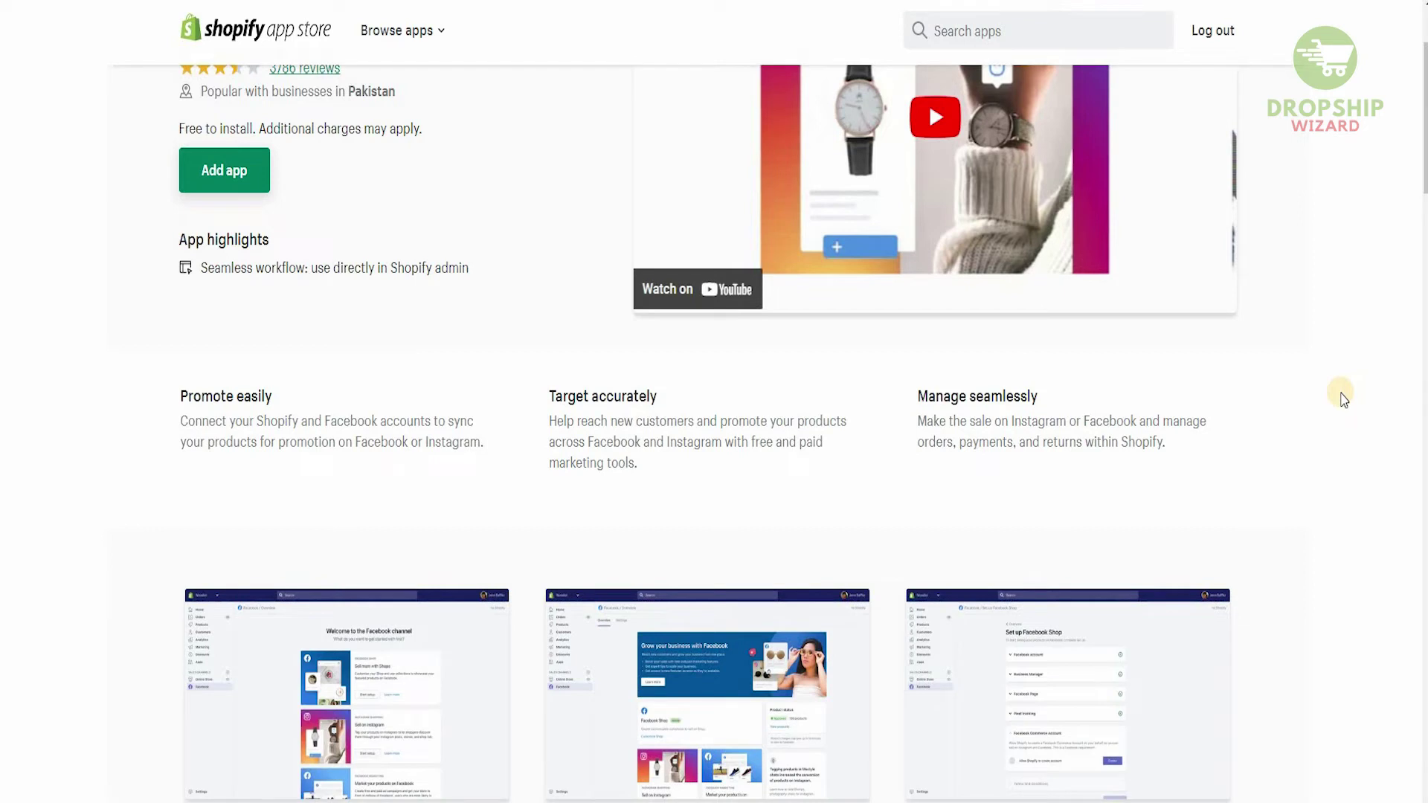
{"action": "scroll", "coordinate": [1344, 400], "scroll_direction": "down", "scroll_amount": 3}
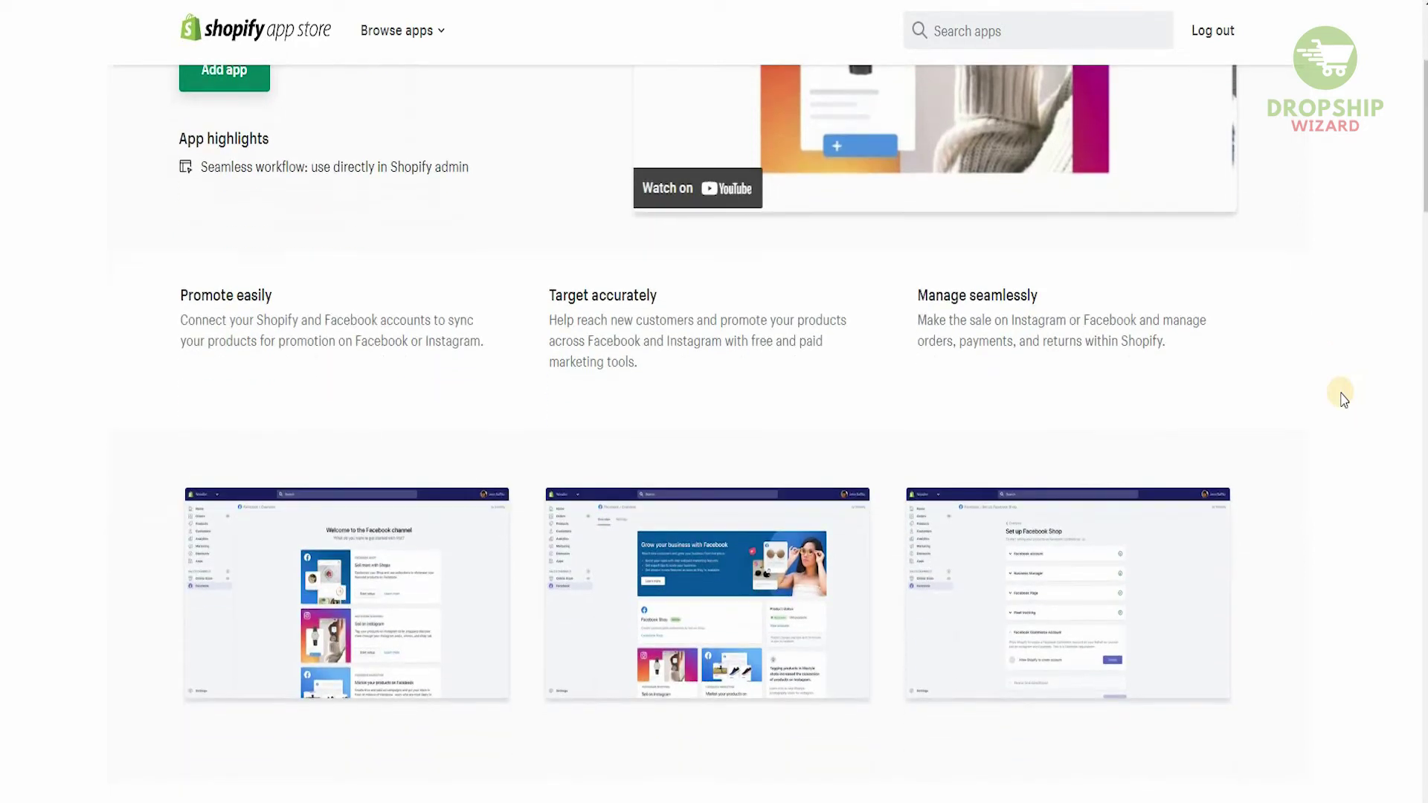
{"action": "scroll", "coordinate": [1344, 399], "scroll_direction": "down", "scroll_amount": 10}
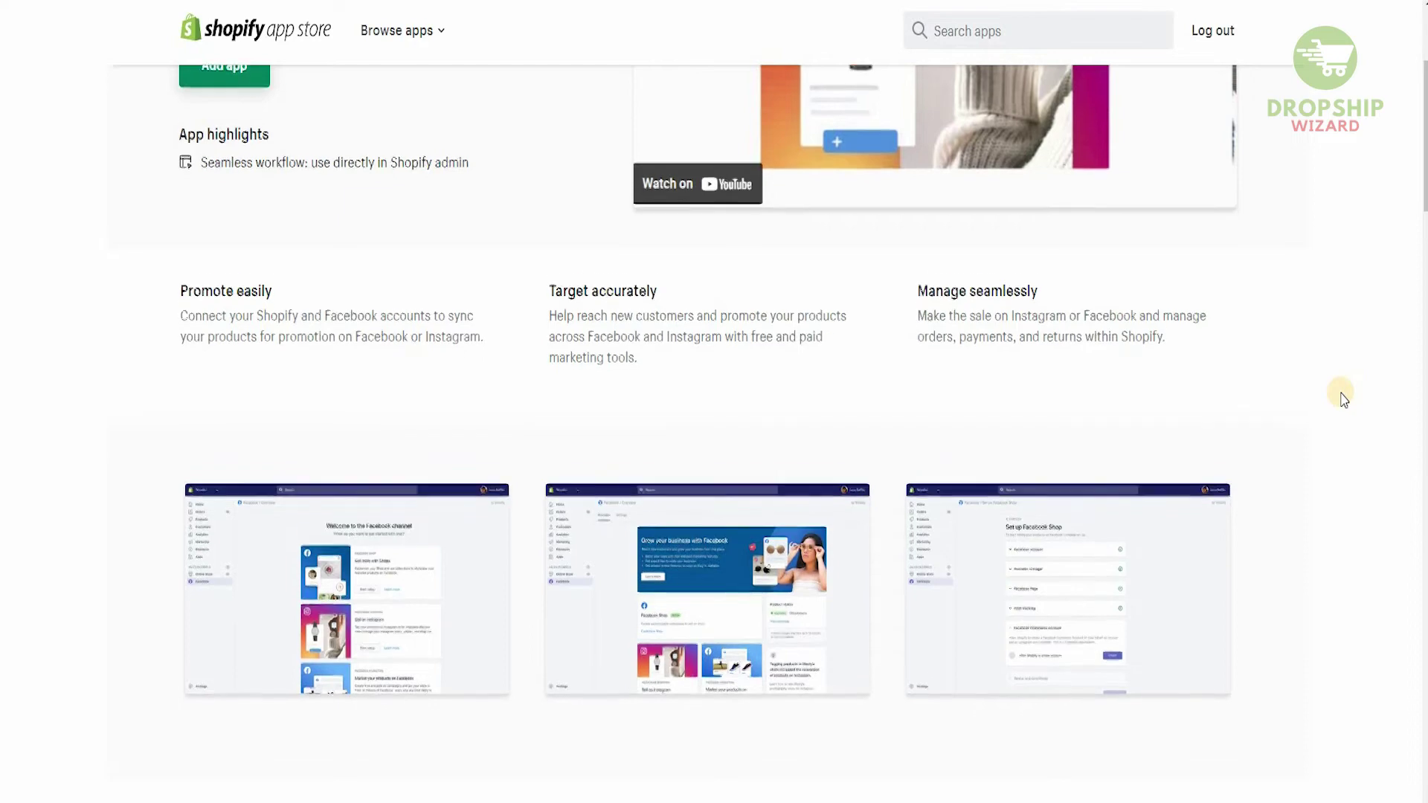
{"action": "scroll", "coordinate": [1344, 399], "scroll_direction": "down", "scroll_amount": 3}
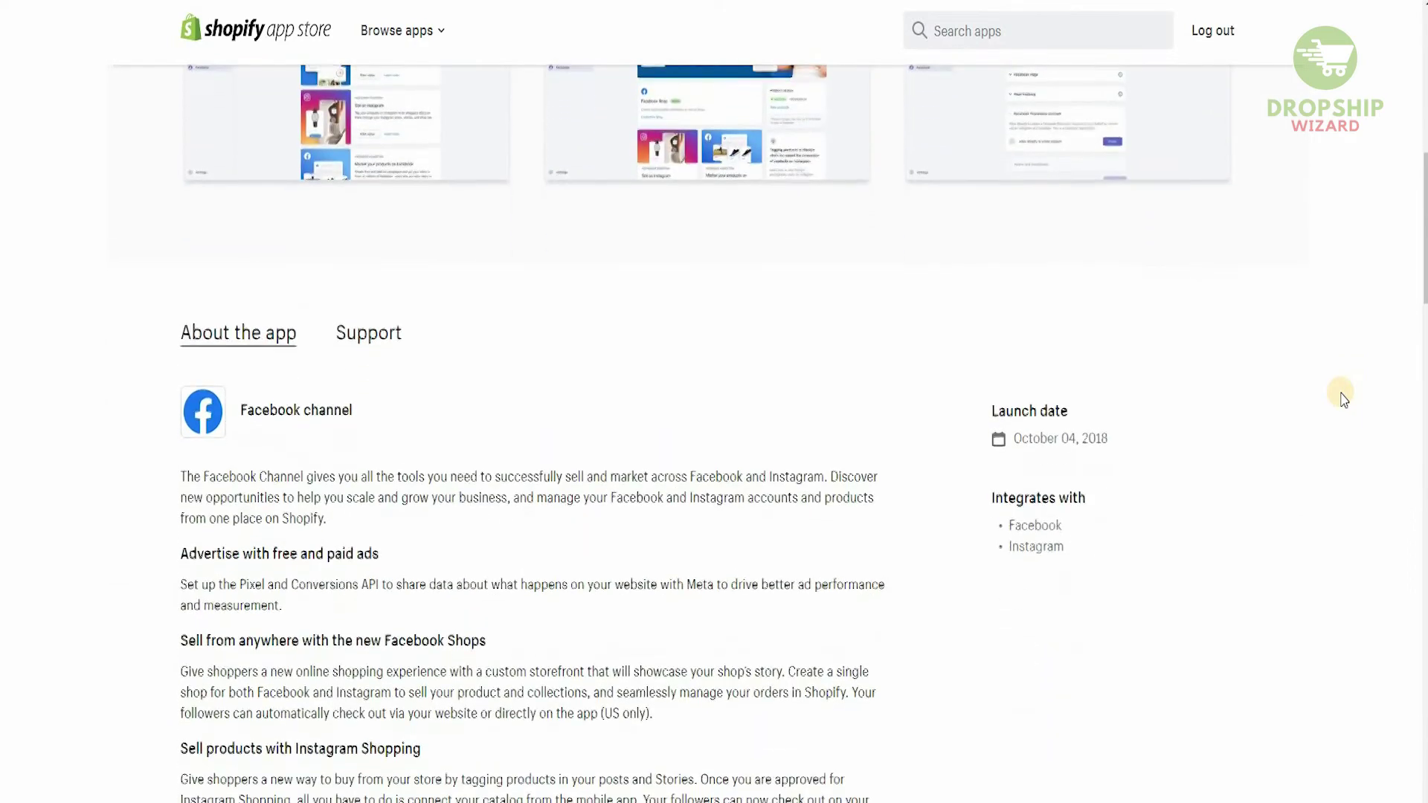
{"action": "scroll", "coordinate": [1343, 400], "scroll_direction": "down", "scroll_amount": 1}
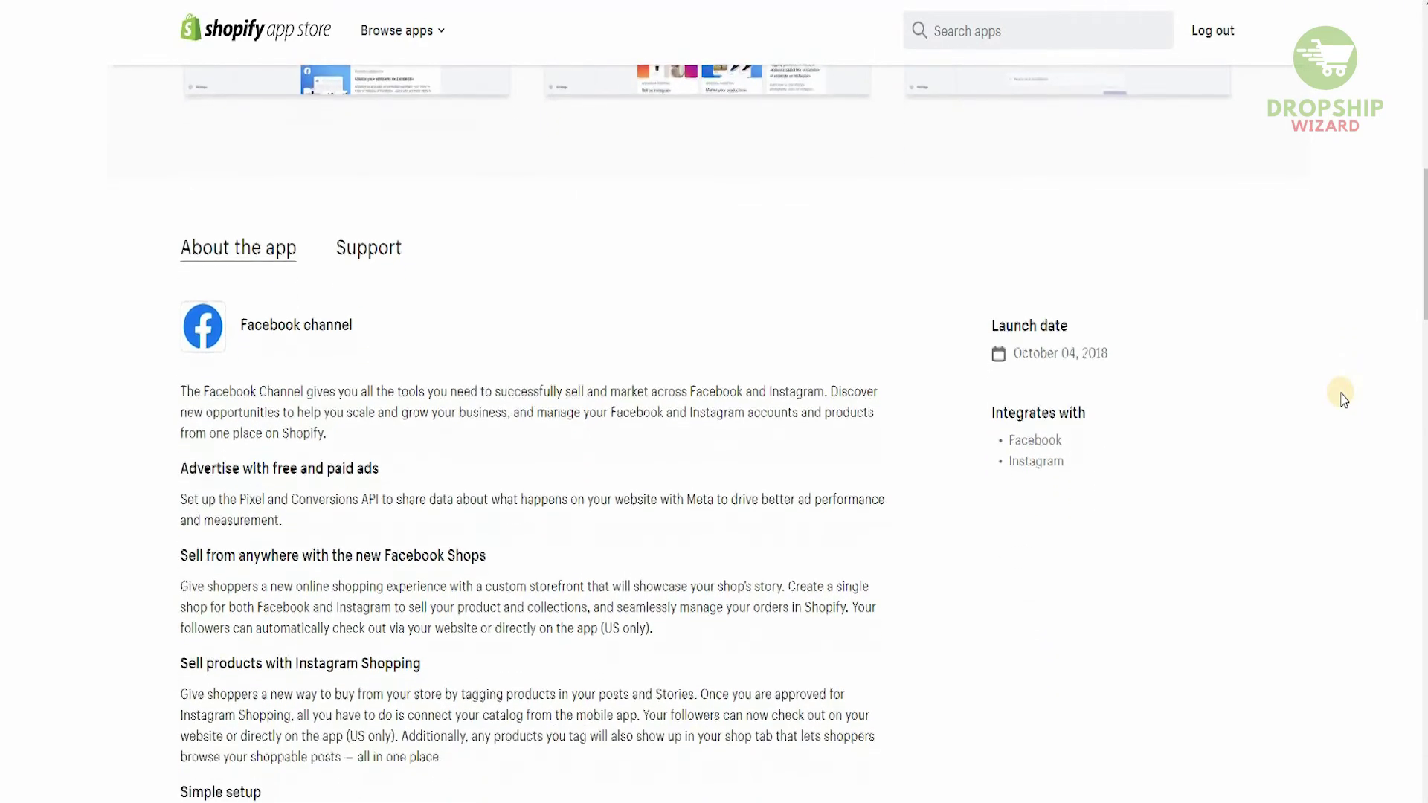
{"action": "scroll", "coordinate": [1343, 400], "scroll_direction": "down", "scroll_amount": 1}
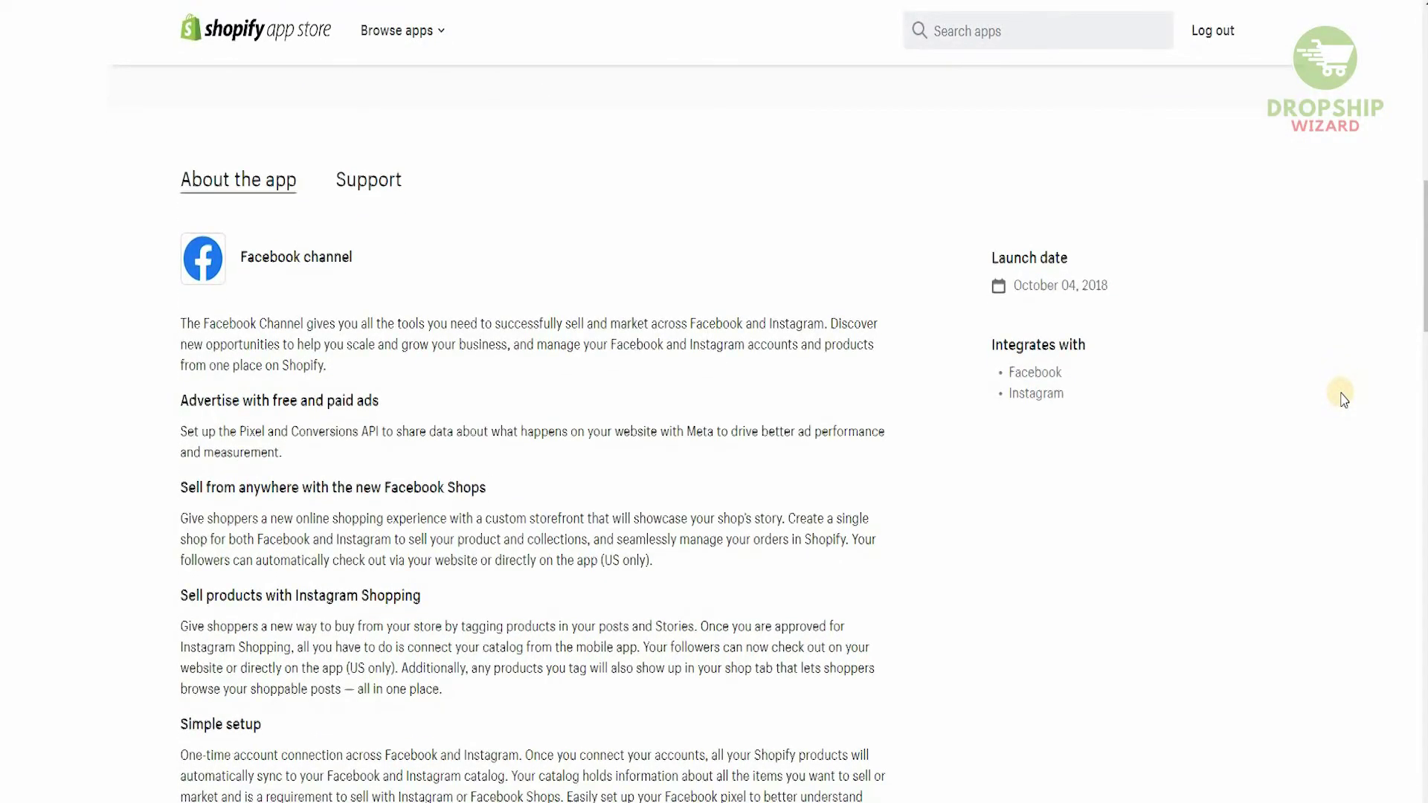
{"action": "scroll", "coordinate": [1344, 400], "scroll_direction": "down", "scroll_amount": 2}
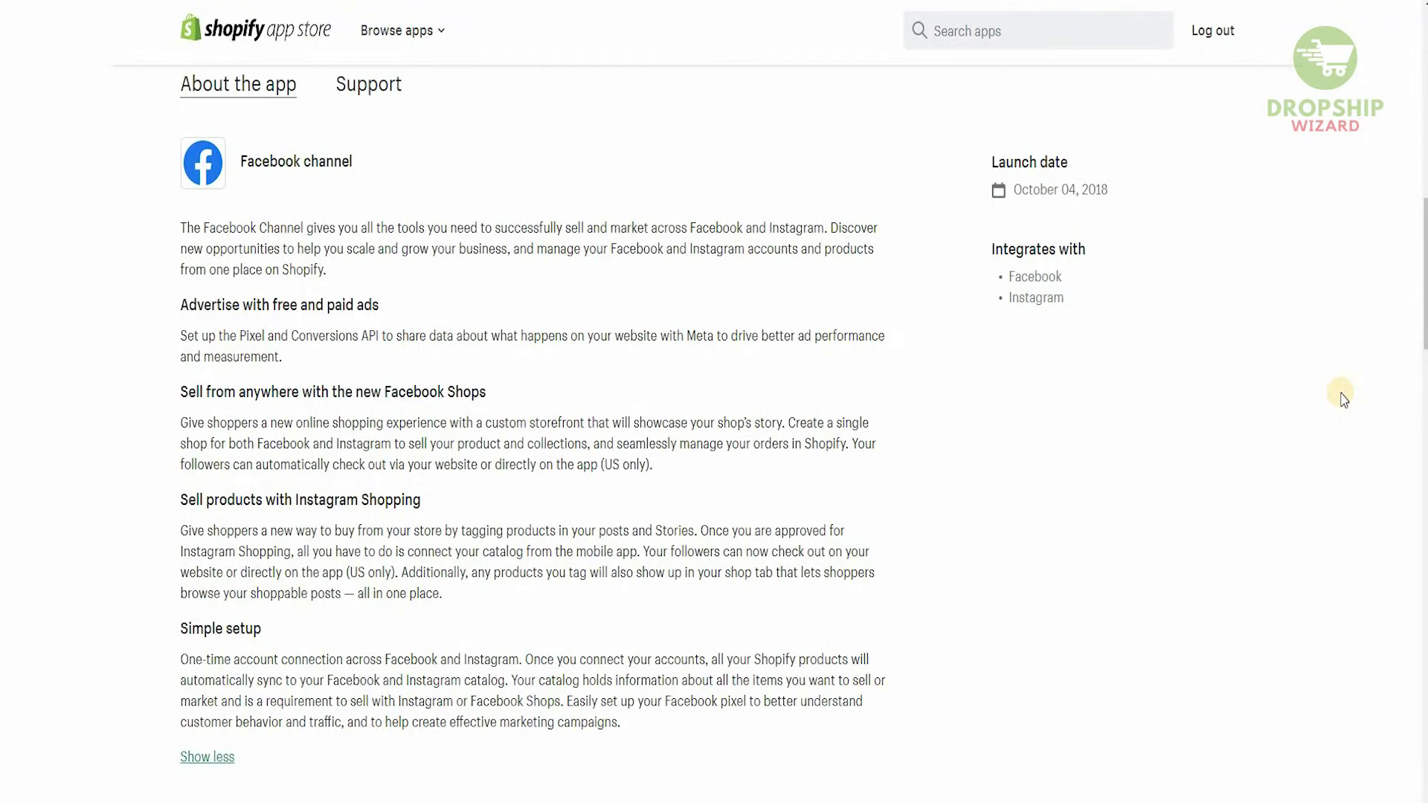
{"action": "scroll", "coordinate": [1343, 399], "scroll_direction": "down", "scroll_amount": 1}
{"action": "scroll", "coordinate": [1343, 400], "scroll_direction": "down", "scroll_amount": 1}
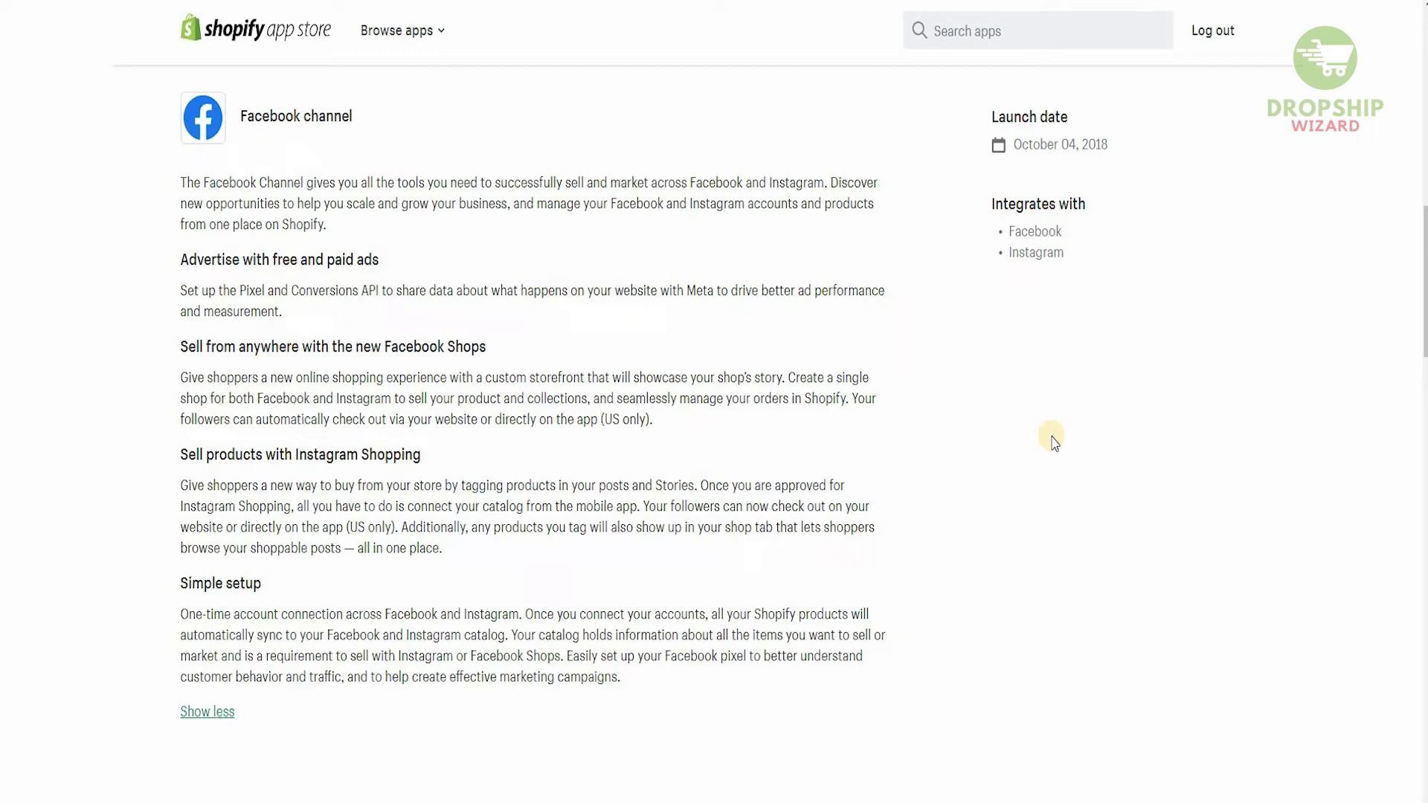
{"action": "scroll", "coordinate": [1055, 444], "scroll_direction": "up", "scroll_amount": 1}
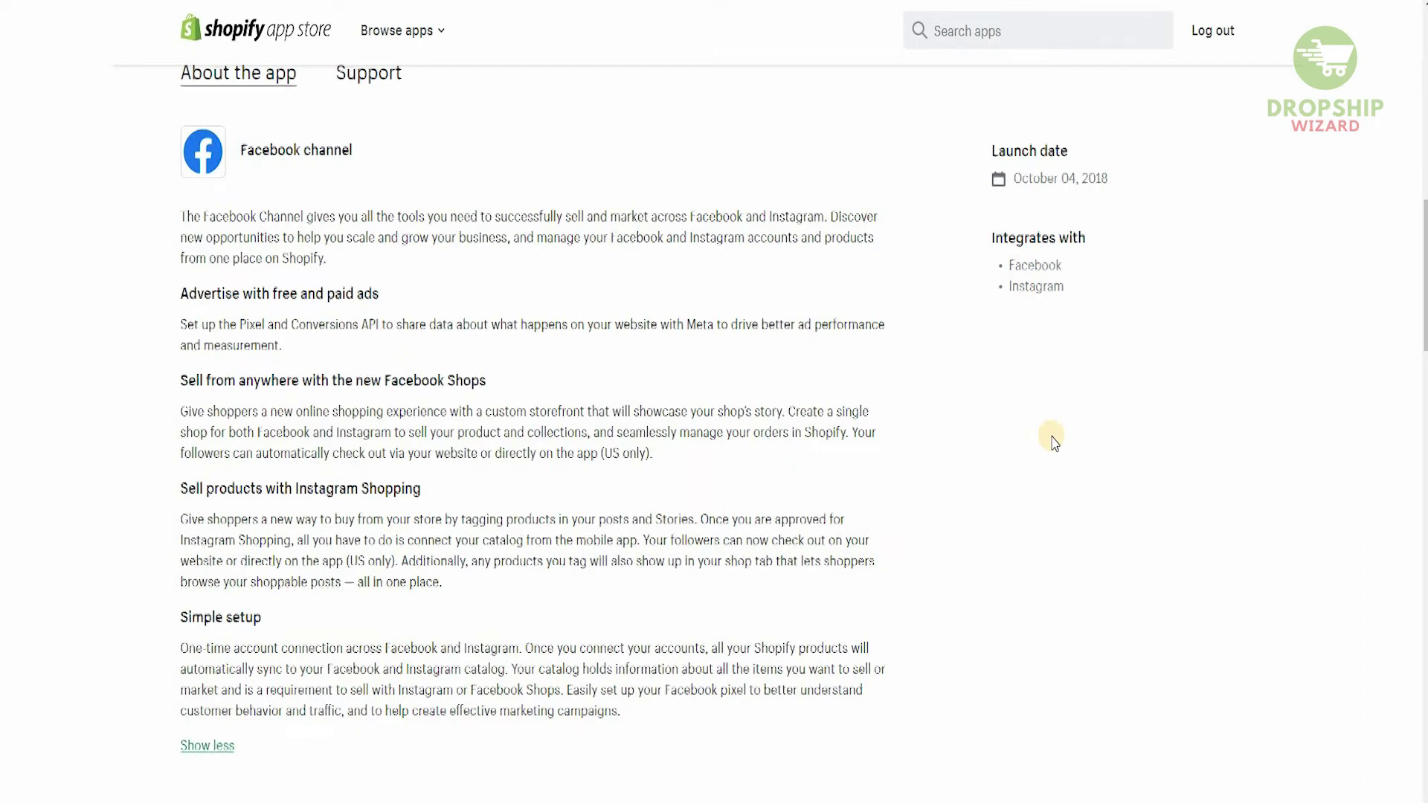
{"action": "scroll", "coordinate": [1055, 443], "scroll_direction": "down", "scroll_amount": 1}
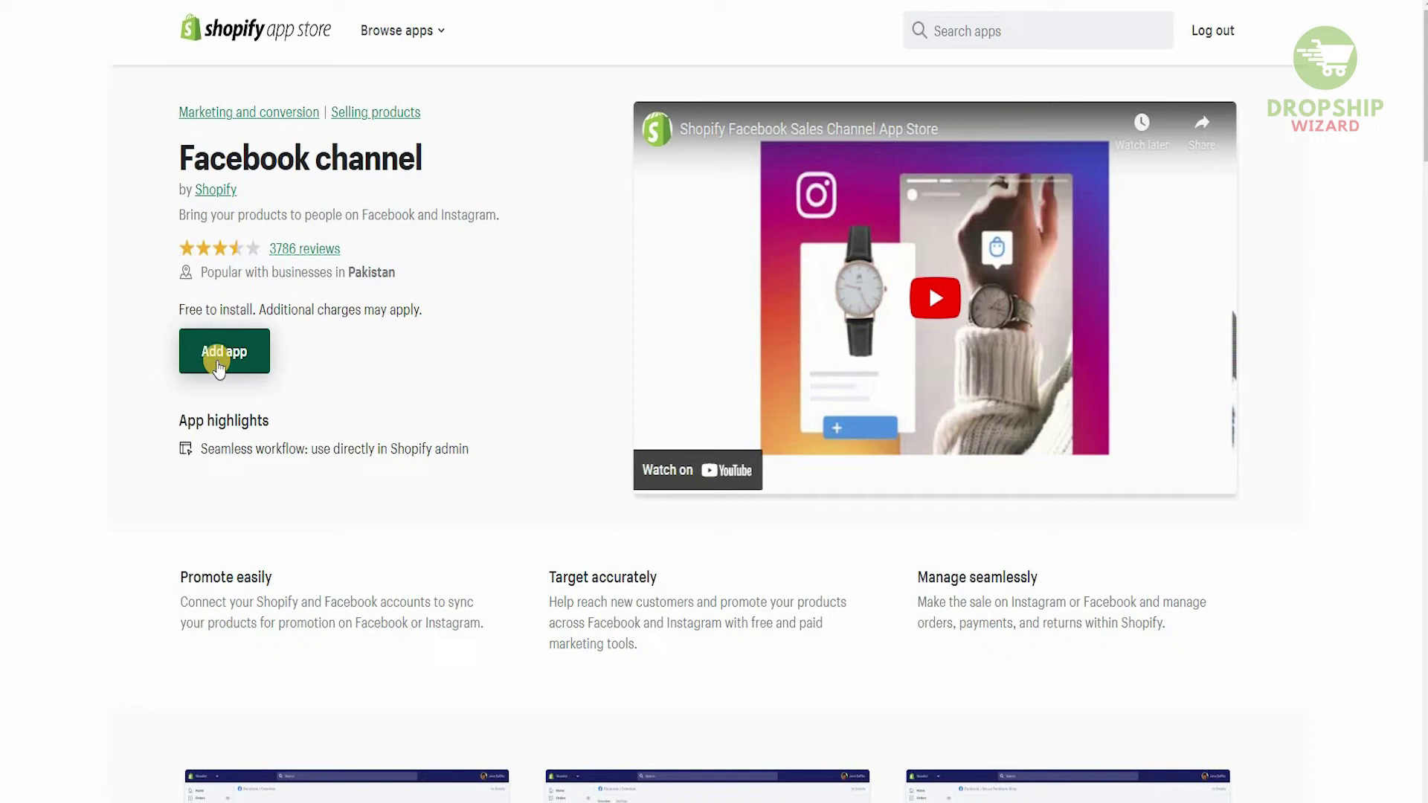
{"action": "left_click", "coordinate": [218, 368]}
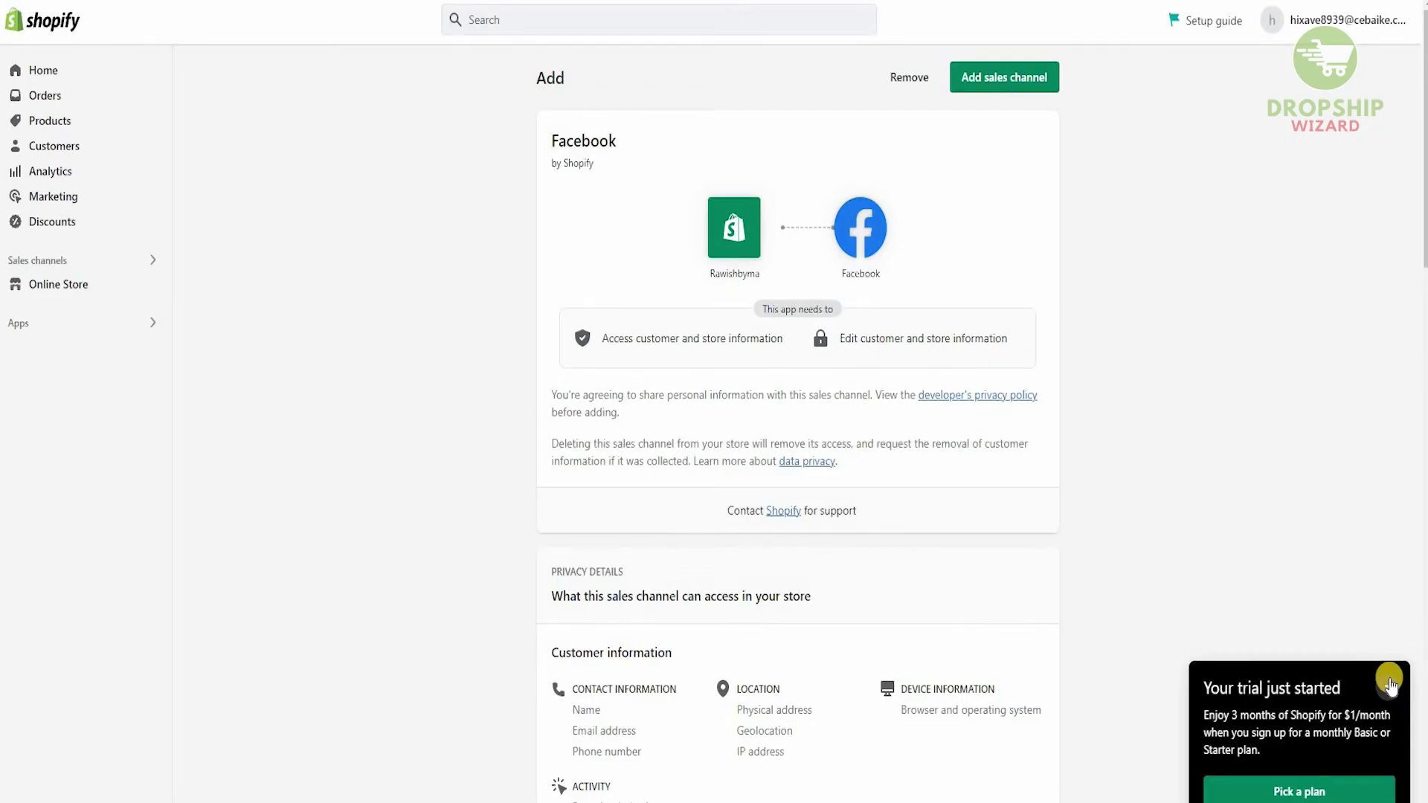
Dismiss the trial offer and add Facebook as a sales channel.
{"action": "left_click", "coordinate": [1390, 681]}
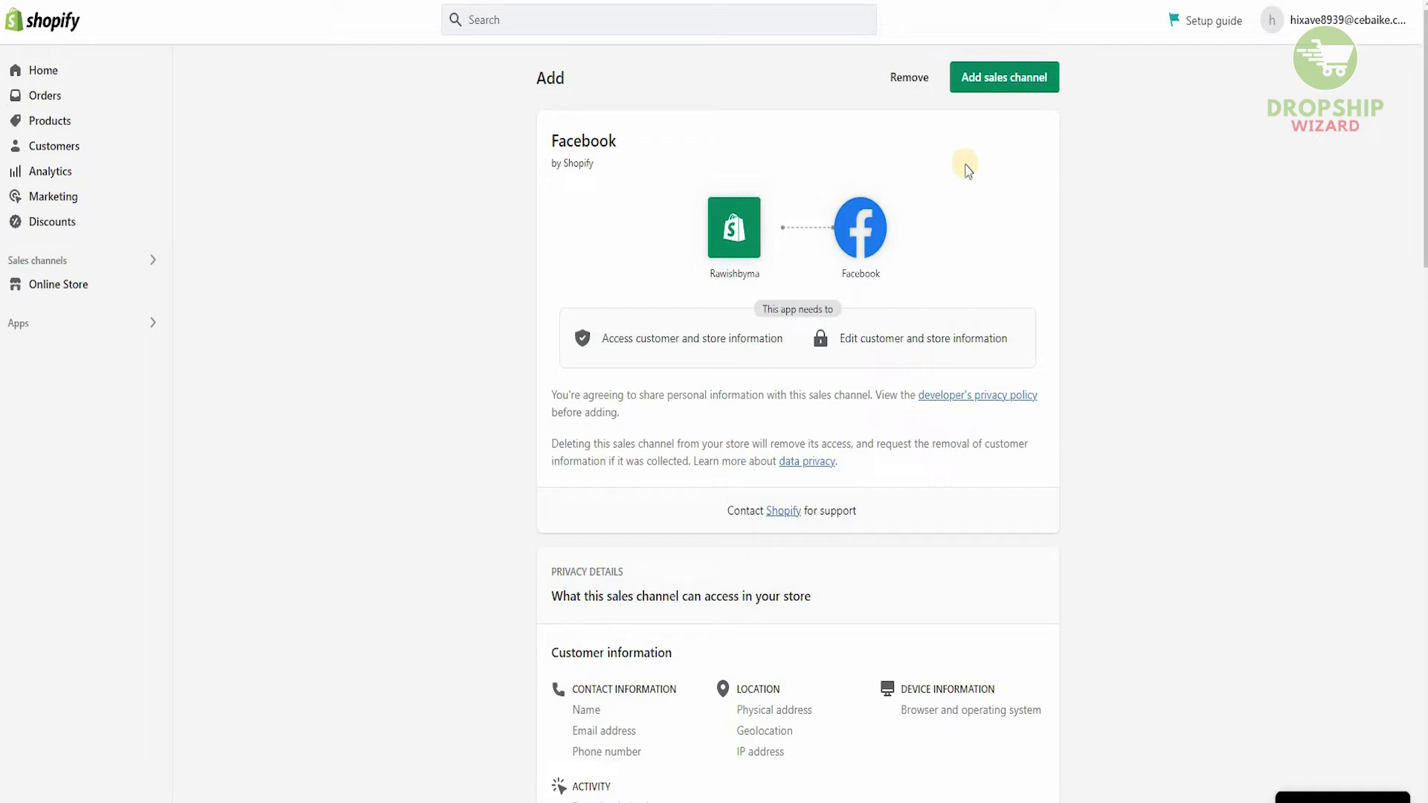
{"action": "left_click", "coordinate": [1012, 87]}
{"action": "left_click", "coordinate": [1021, 77]}
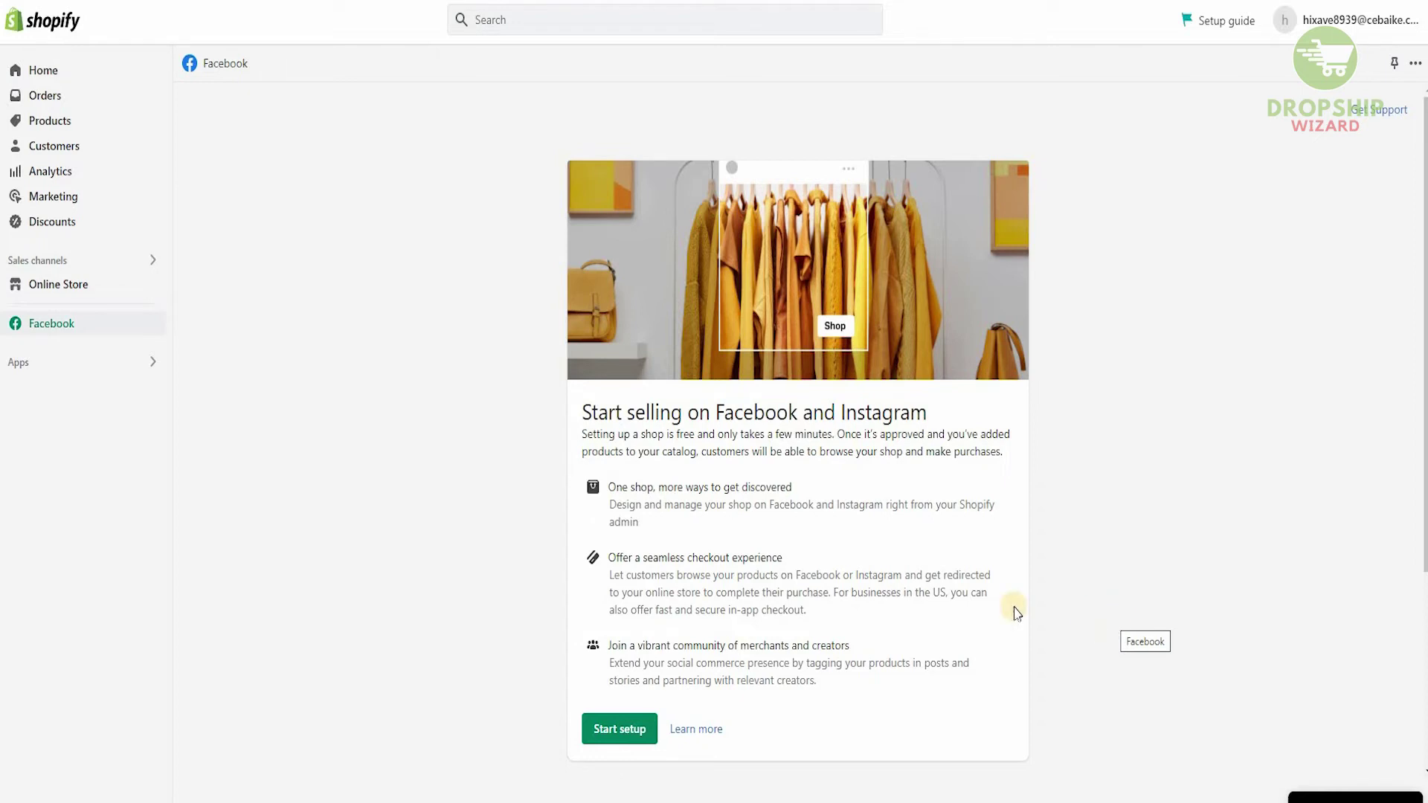
Start the Facebook shop setup and connect a Facebook account.
{"action": "left_click", "coordinate": [616, 731]}
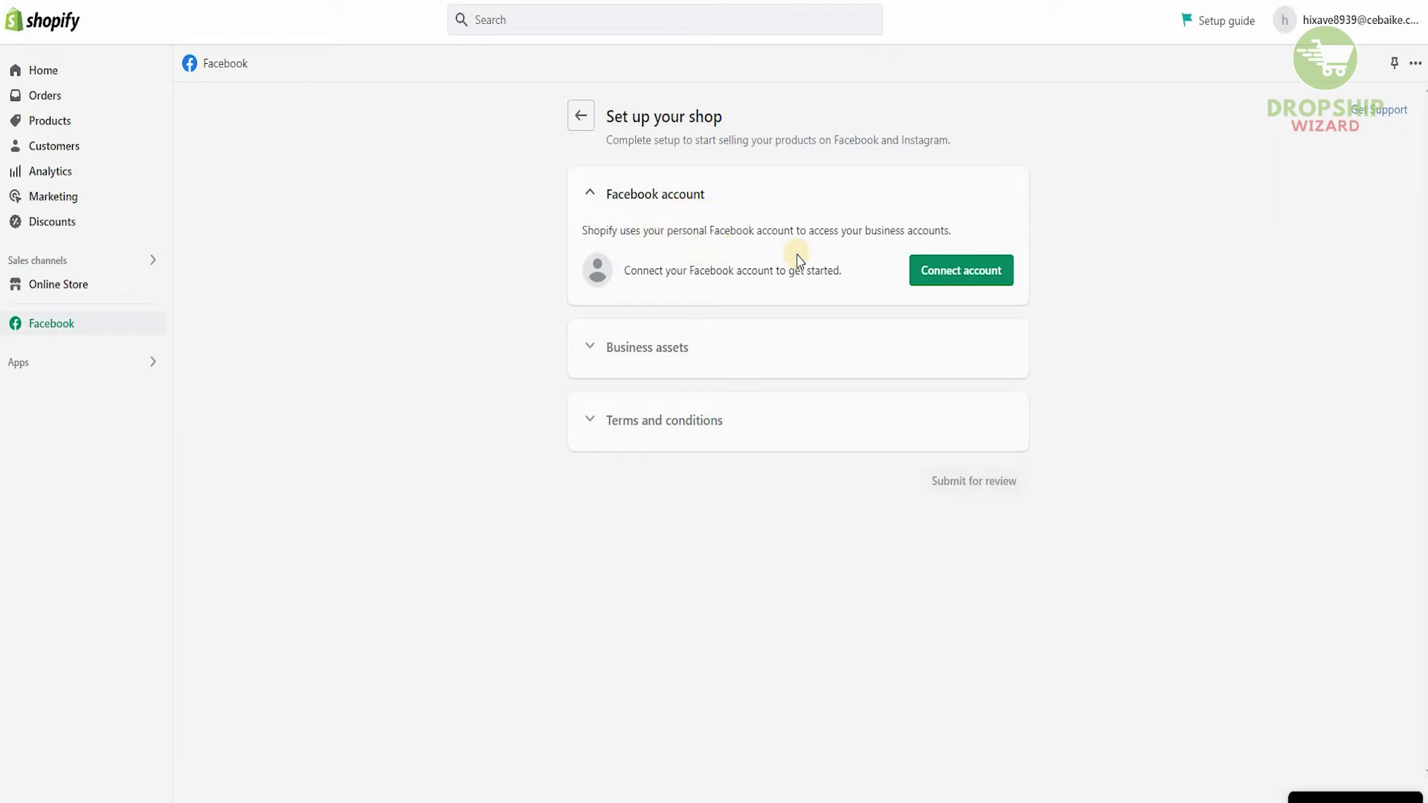
{"action": "left_click", "coordinate": [939, 284]}
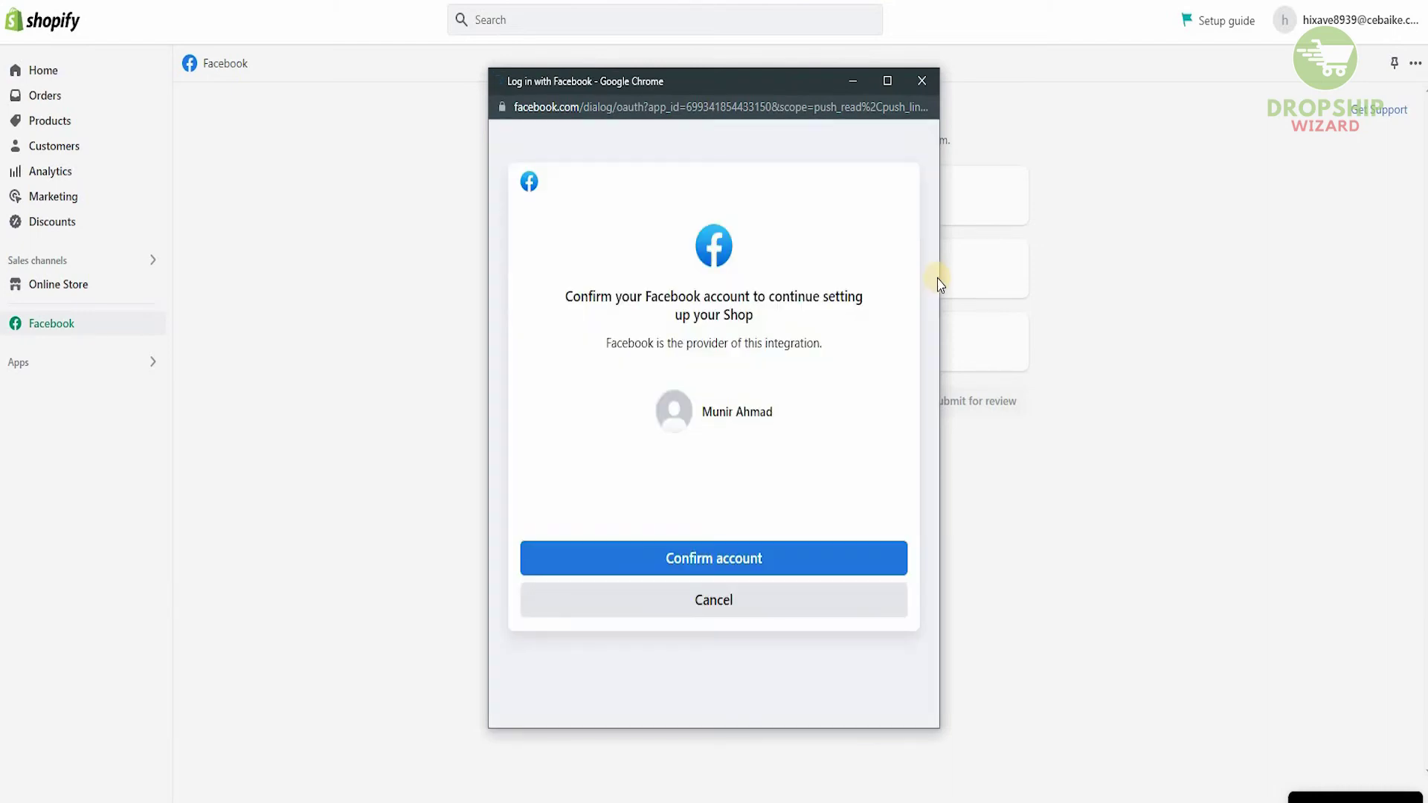
Confirm the Facebook account, allow business asset sharing with Shopify, and continue to finish linking.
{"action": "left_click", "coordinate": [727, 569]}
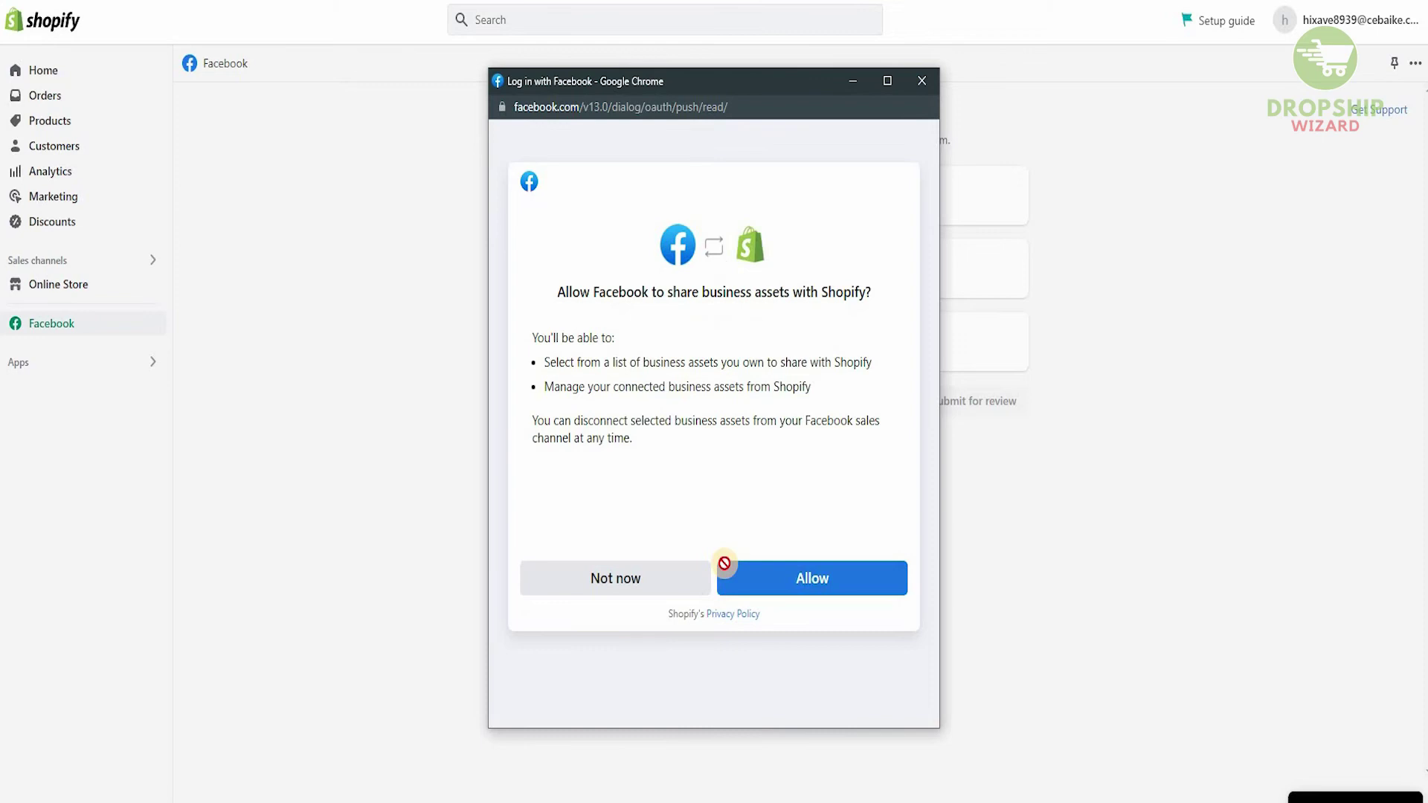
{"action": "left_click", "coordinate": [789, 589]}
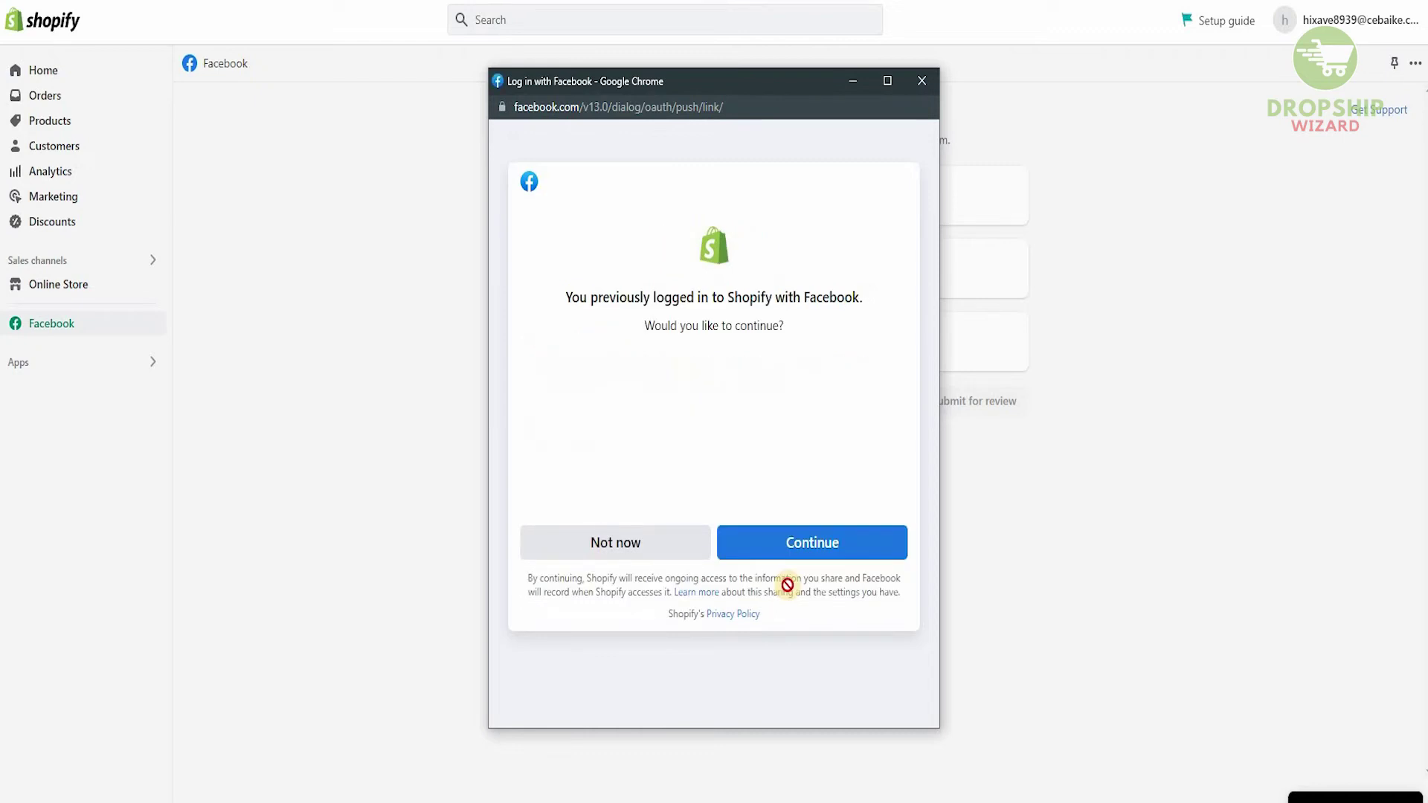
{"action": "left_click", "coordinate": [801, 545]}
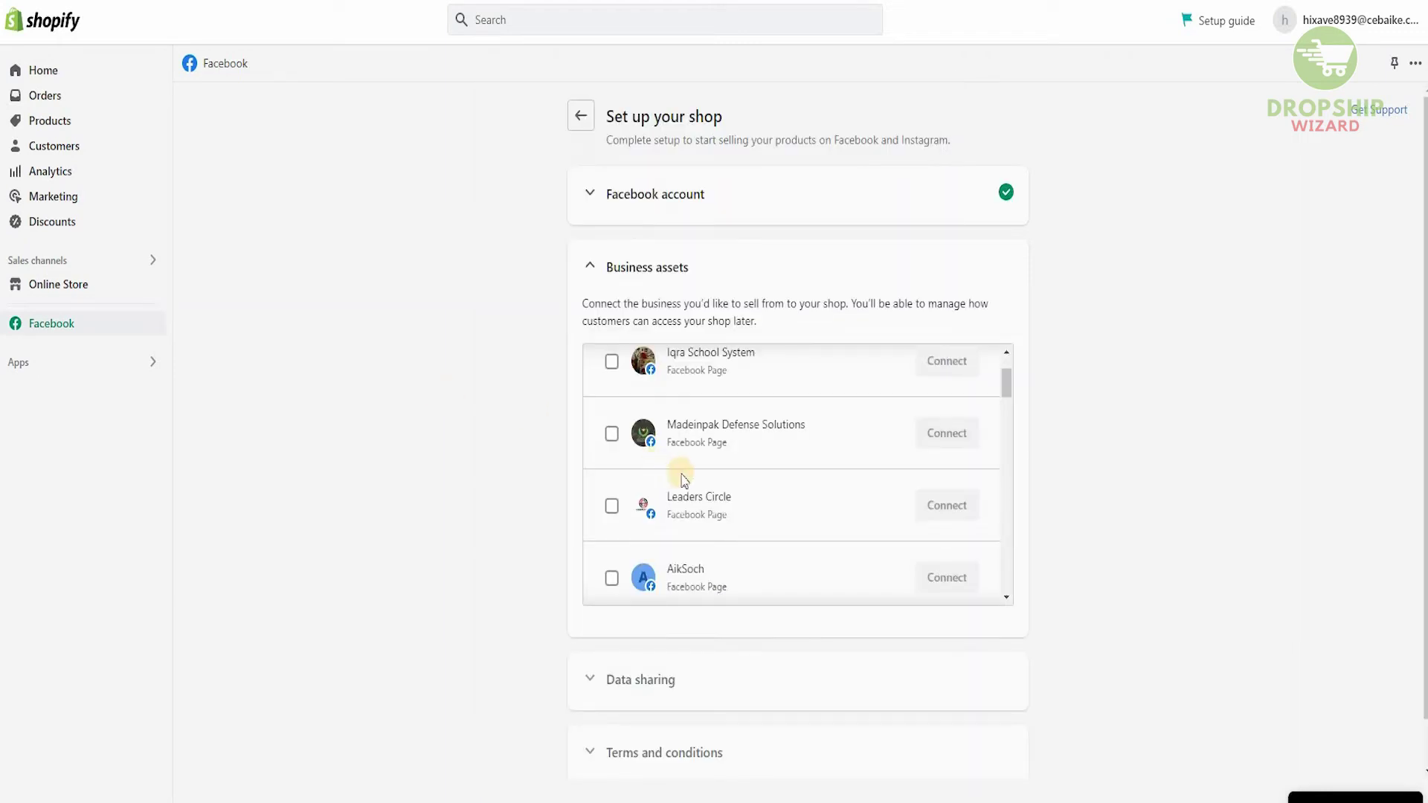
Scroll through the Business assets list of Facebook Pages available to connect.
{"action": "scroll", "coordinate": [774, 467], "scroll_direction": "up", "scroll_amount": 2}
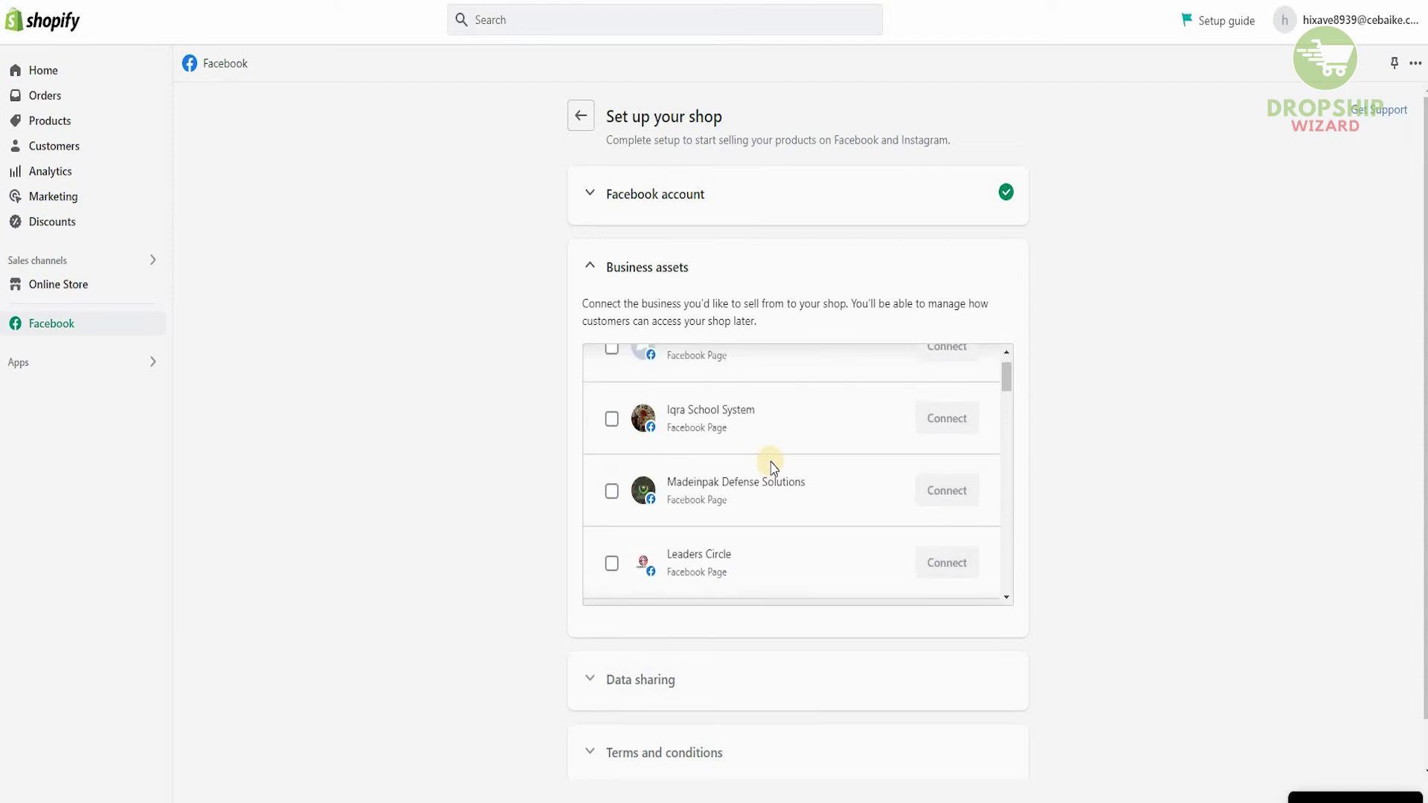
{"action": "scroll", "coordinate": [774, 467], "scroll_direction": "down", "scroll_amount": 2}
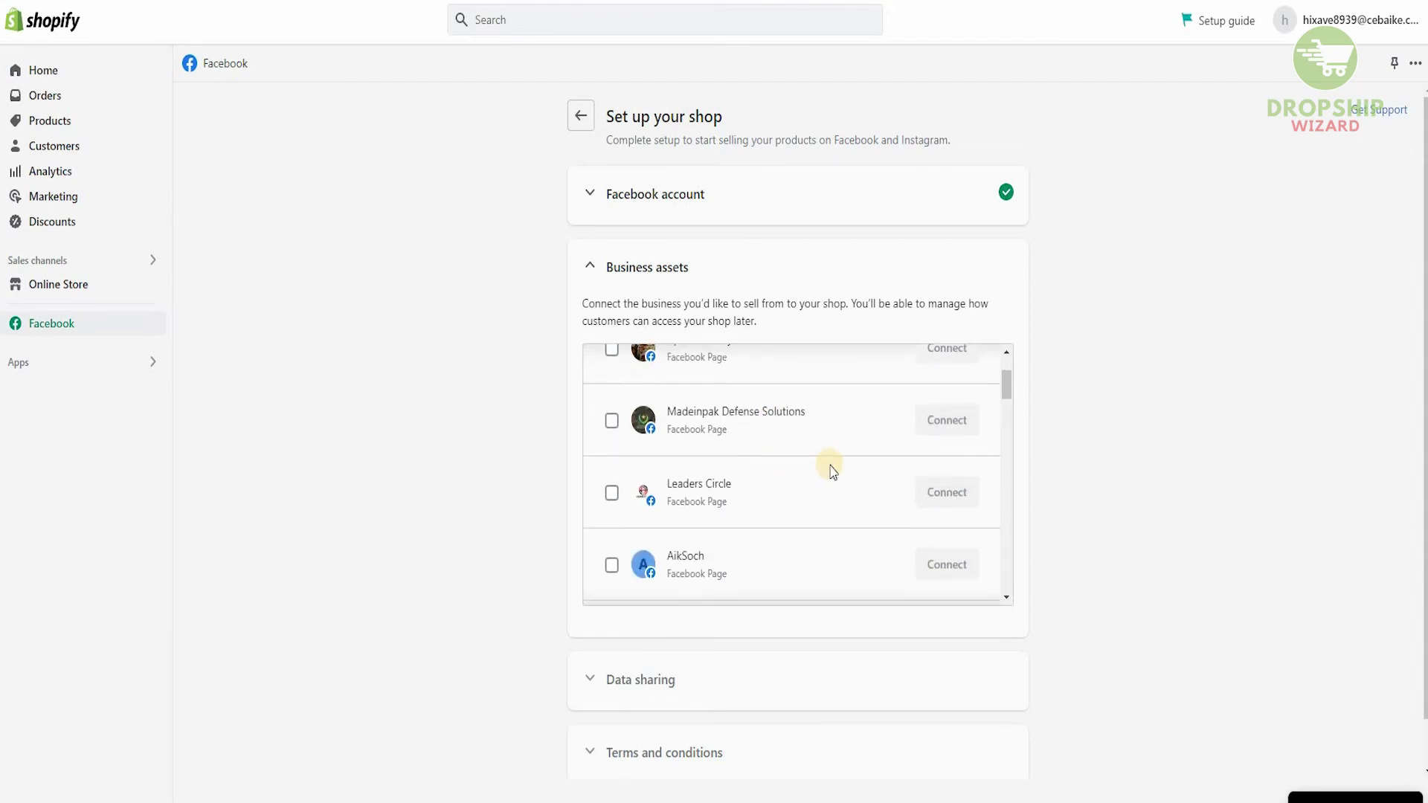
{"action": "scroll", "coordinate": [834, 472], "scroll_direction": "down", "scroll_amount": 3}
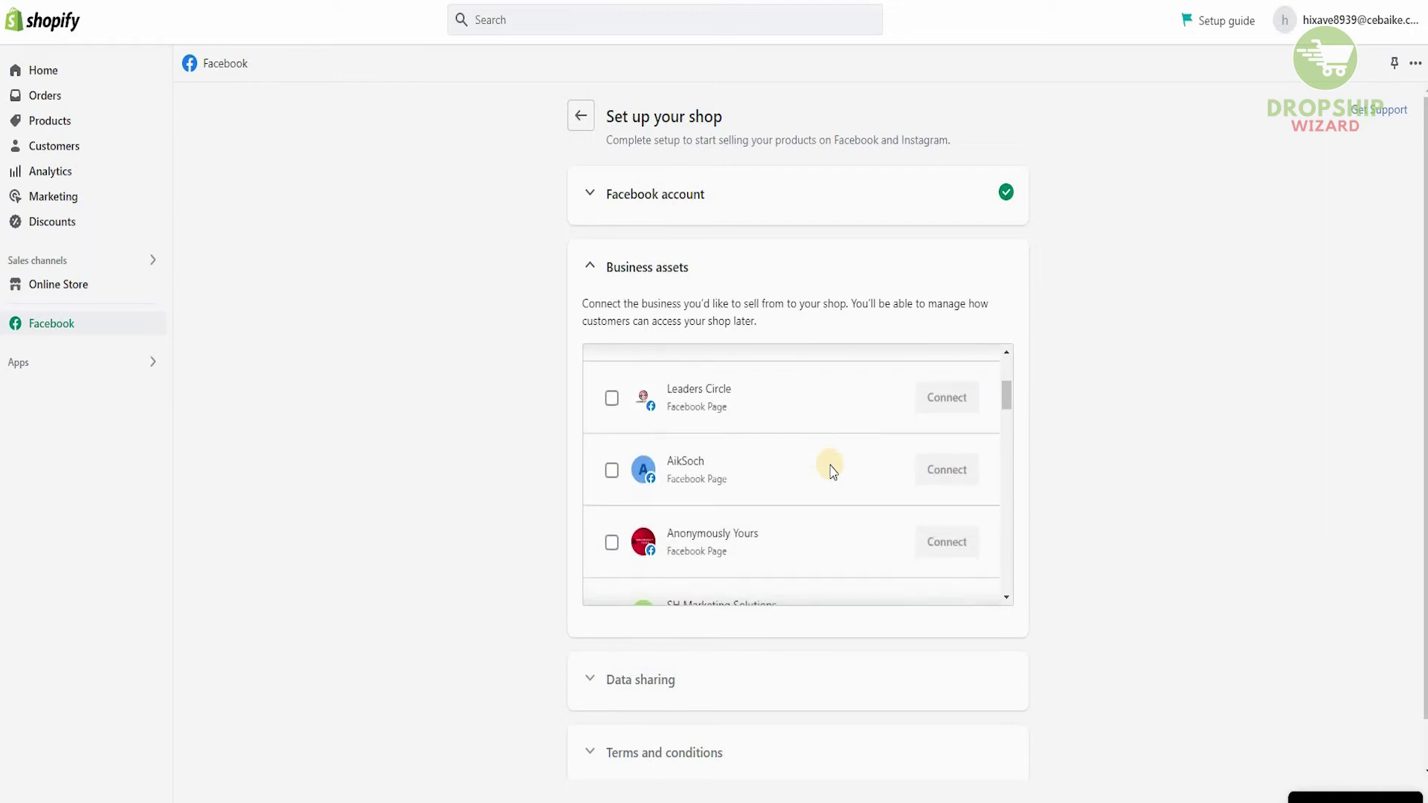
{"action": "scroll", "coordinate": [833, 472], "scroll_direction": "down", "scroll_amount": 3}
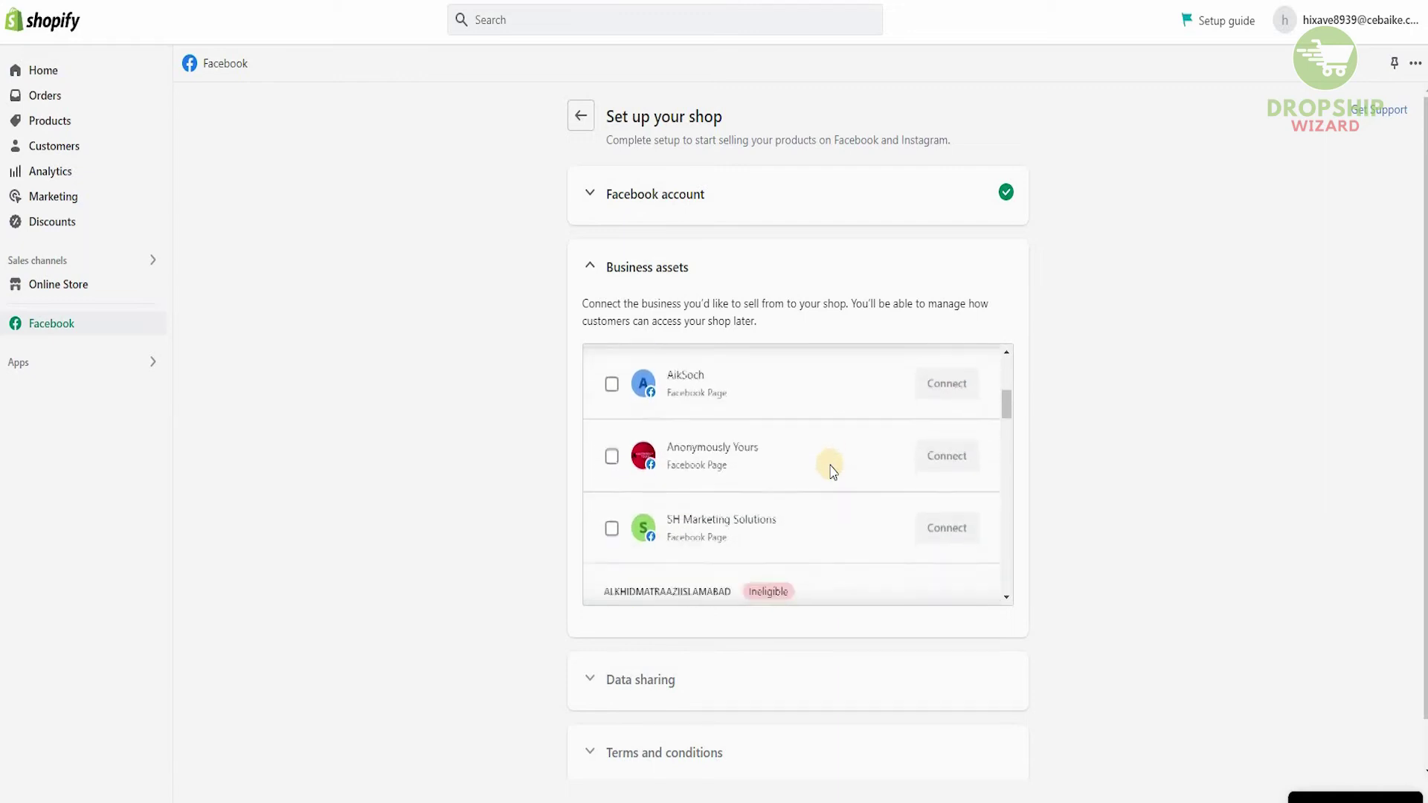
{"action": "scroll", "coordinate": [833, 471], "scroll_direction": "up", "scroll_amount": 1}
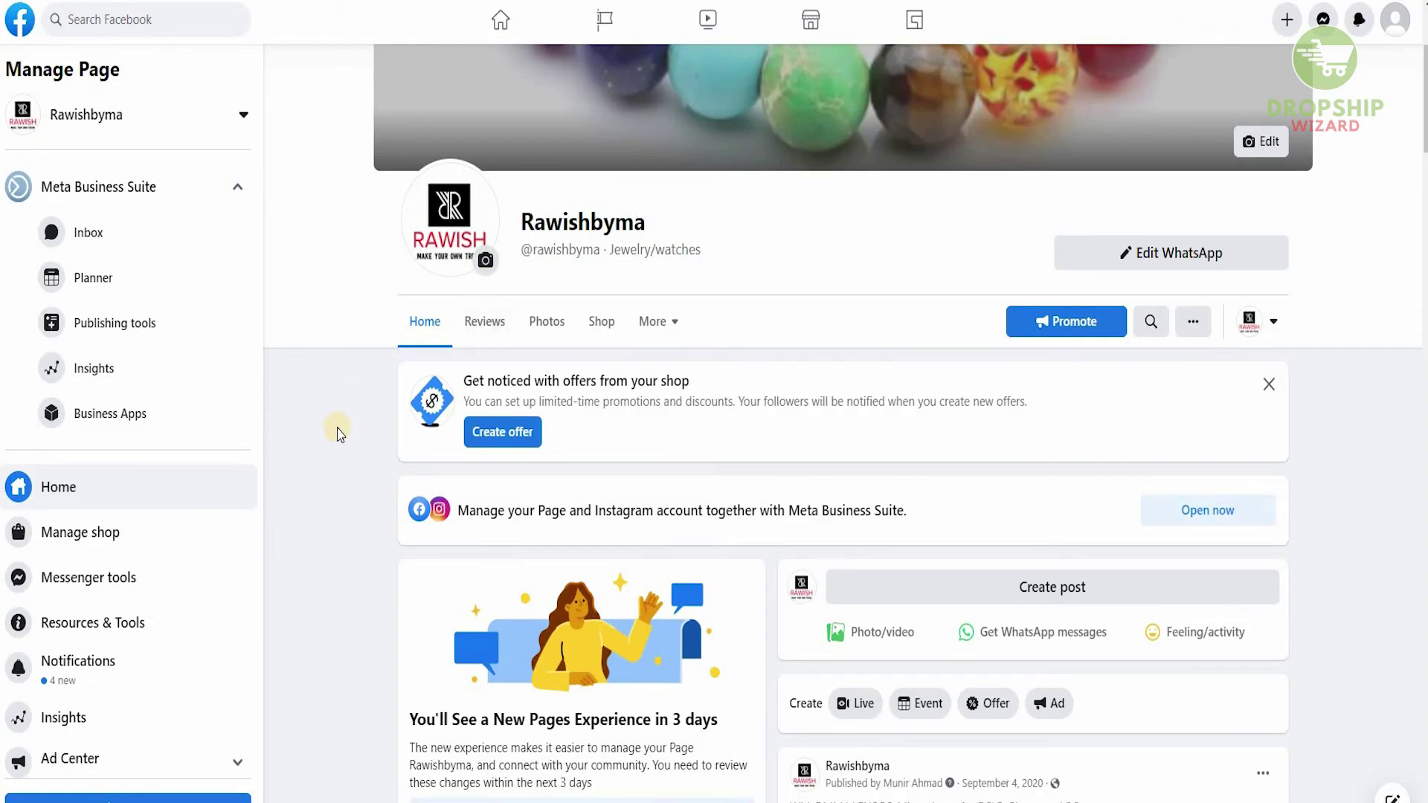
{"action": "scroll", "coordinate": [618, 350], "scroll_direction": "down", "scroll_amount": 6}
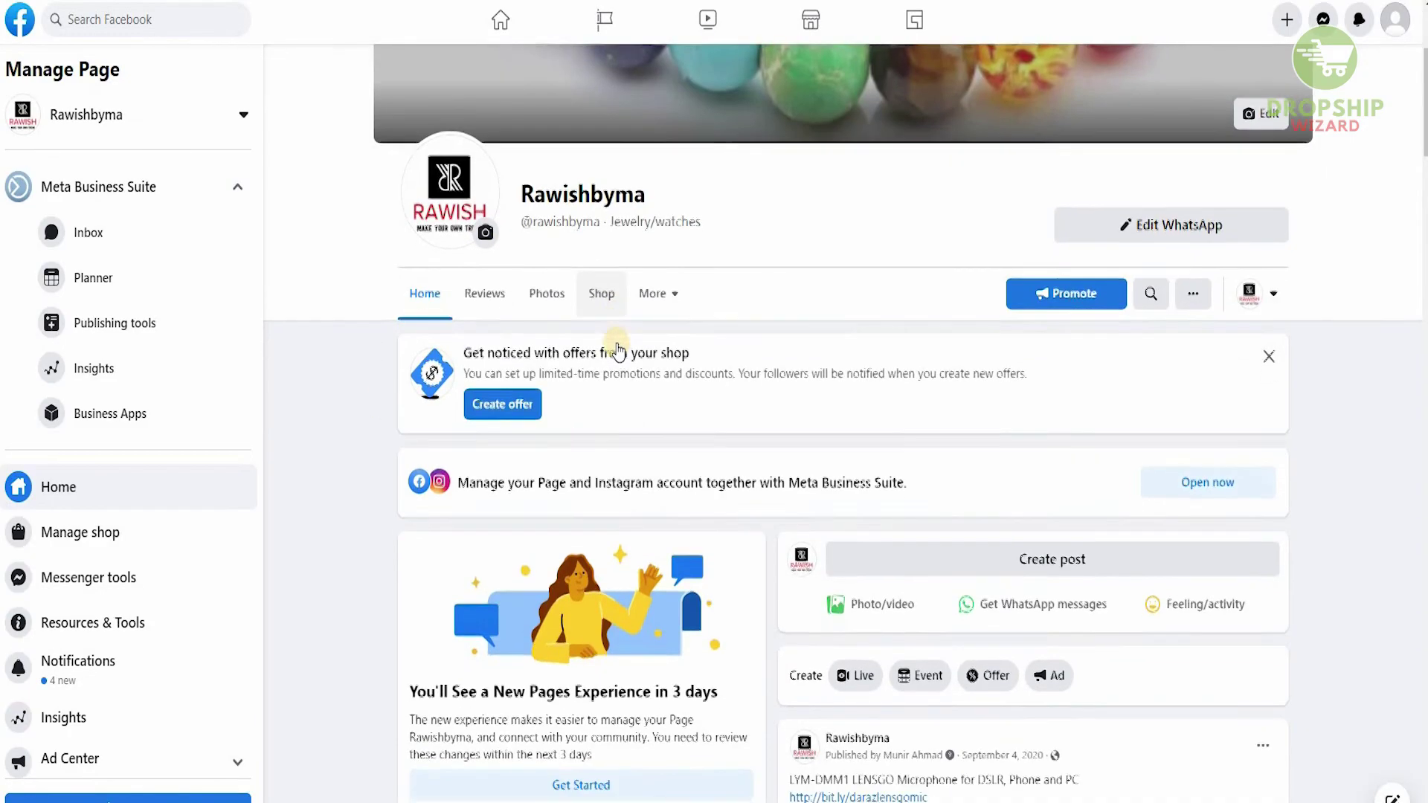
{"action": "scroll", "coordinate": [618, 348], "scroll_direction": "down", "scroll_amount": 4}
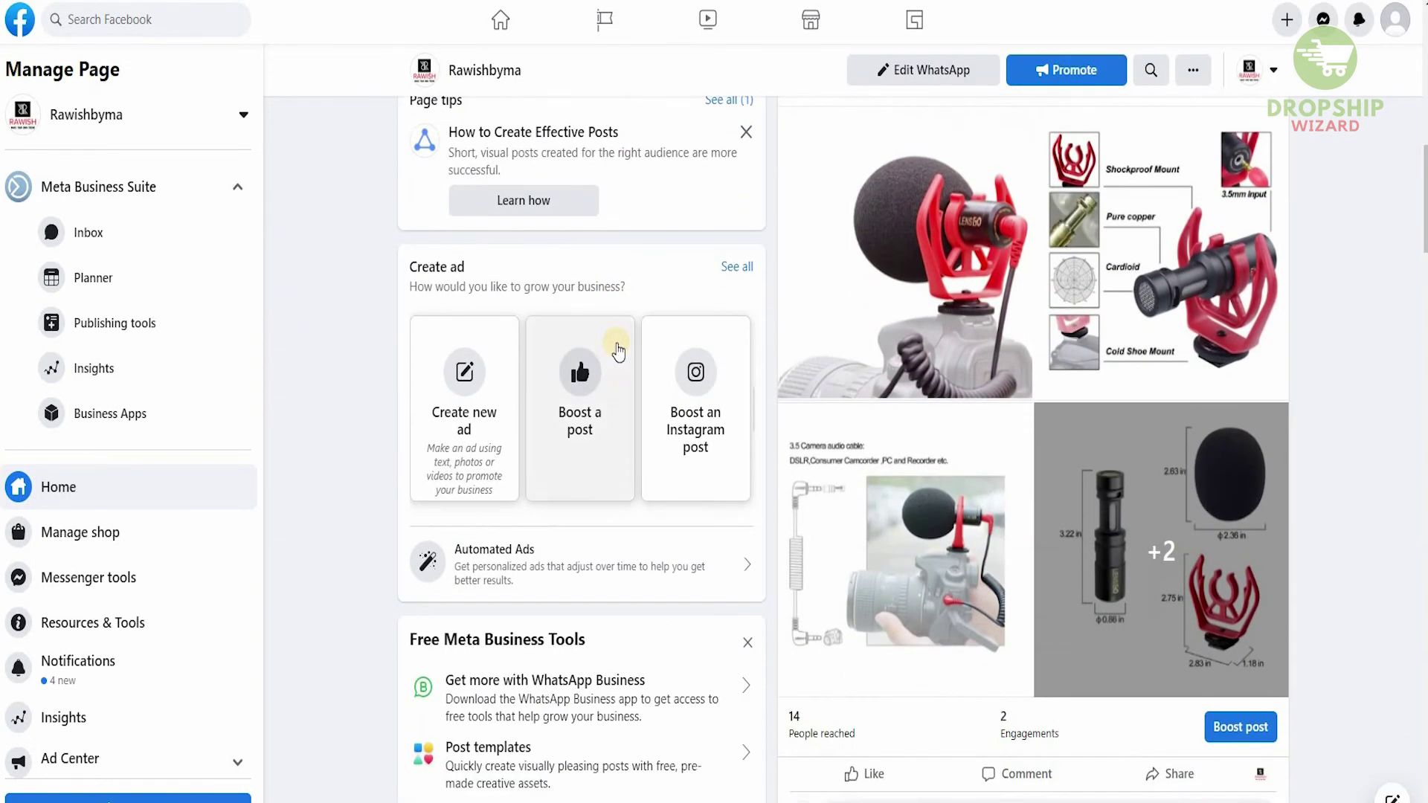
{"action": "scroll", "coordinate": [618, 346], "scroll_direction": "down", "scroll_amount": 2}
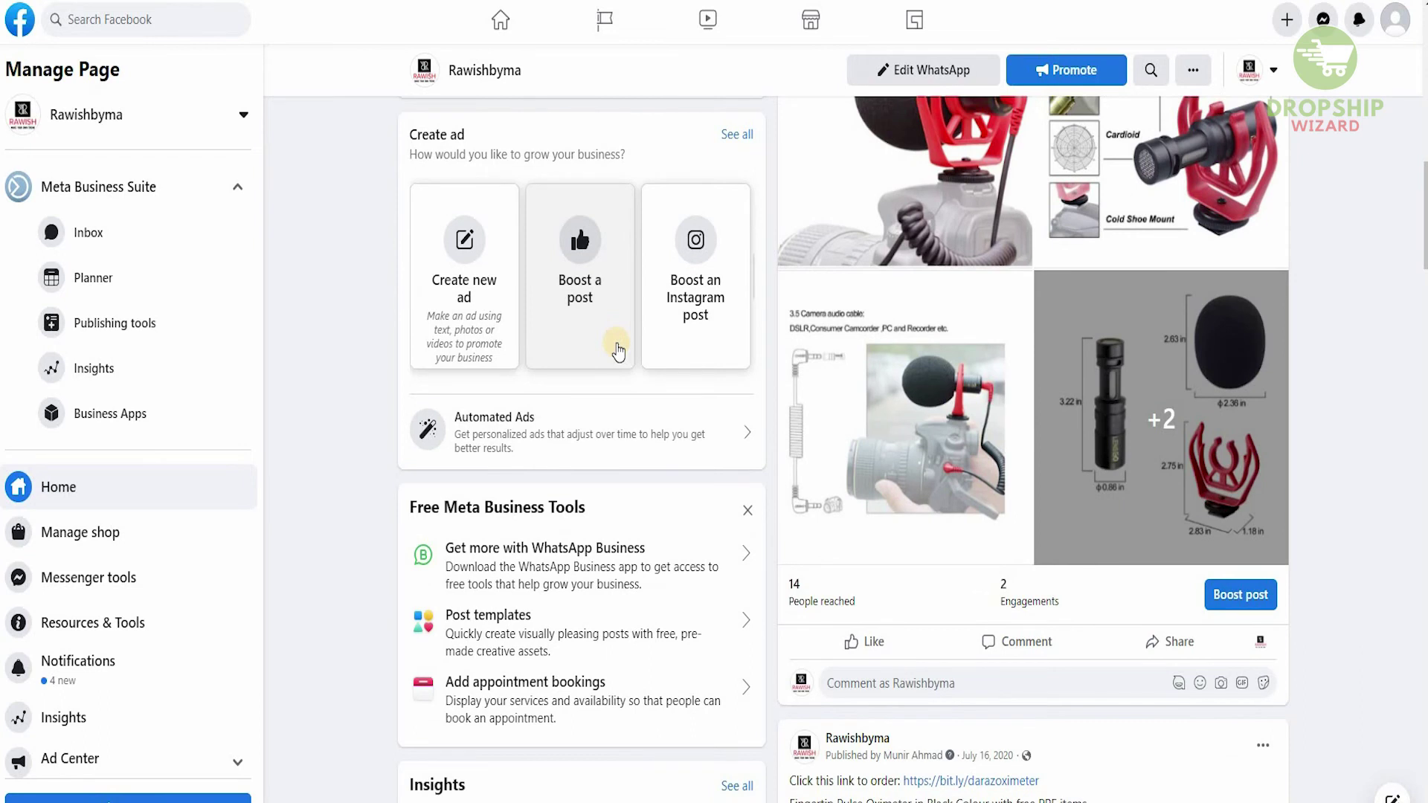
{"action": "scroll", "coordinate": [619, 349], "scroll_direction": "down", "scroll_amount": 2}
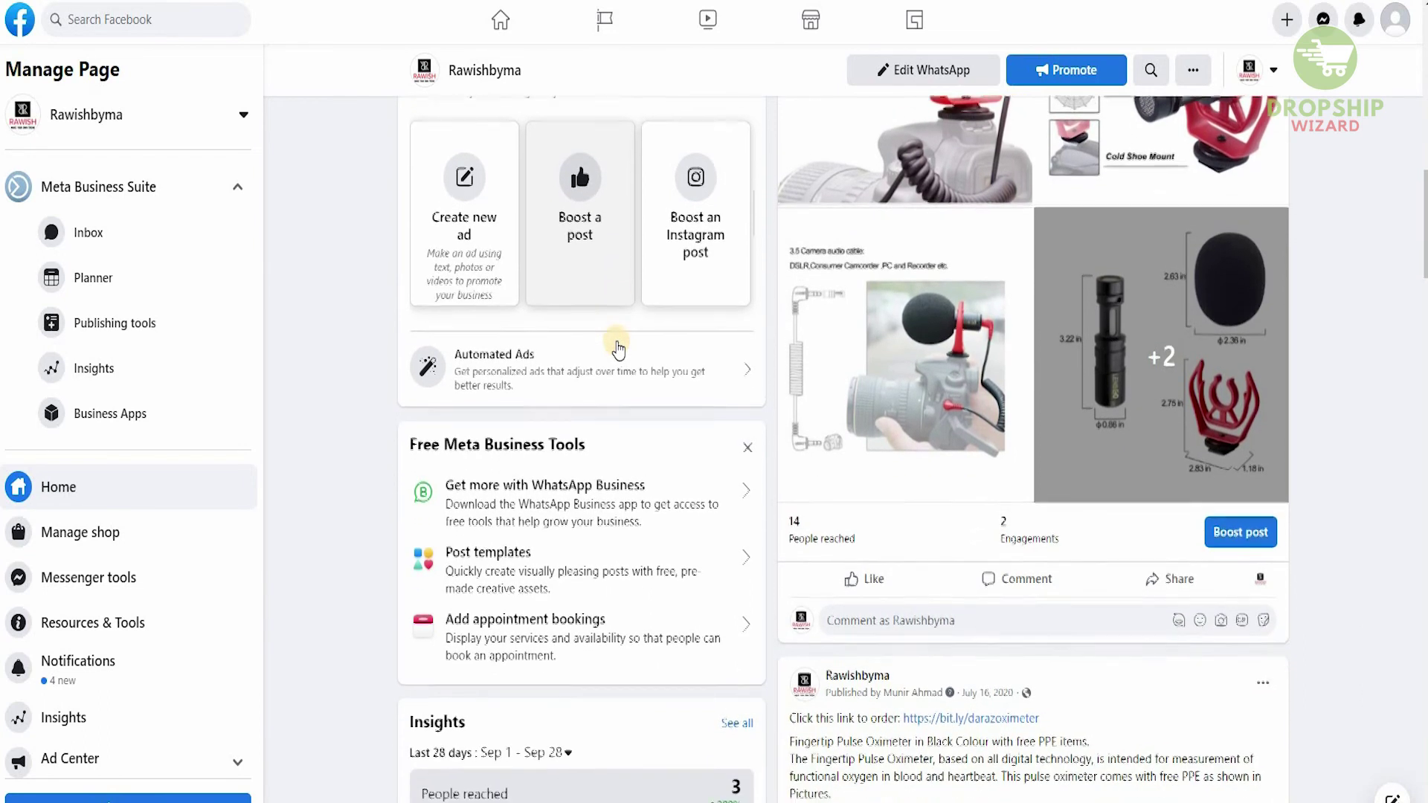
{"action": "scroll", "coordinate": [618, 348], "scroll_direction": "down", "scroll_amount": 1}
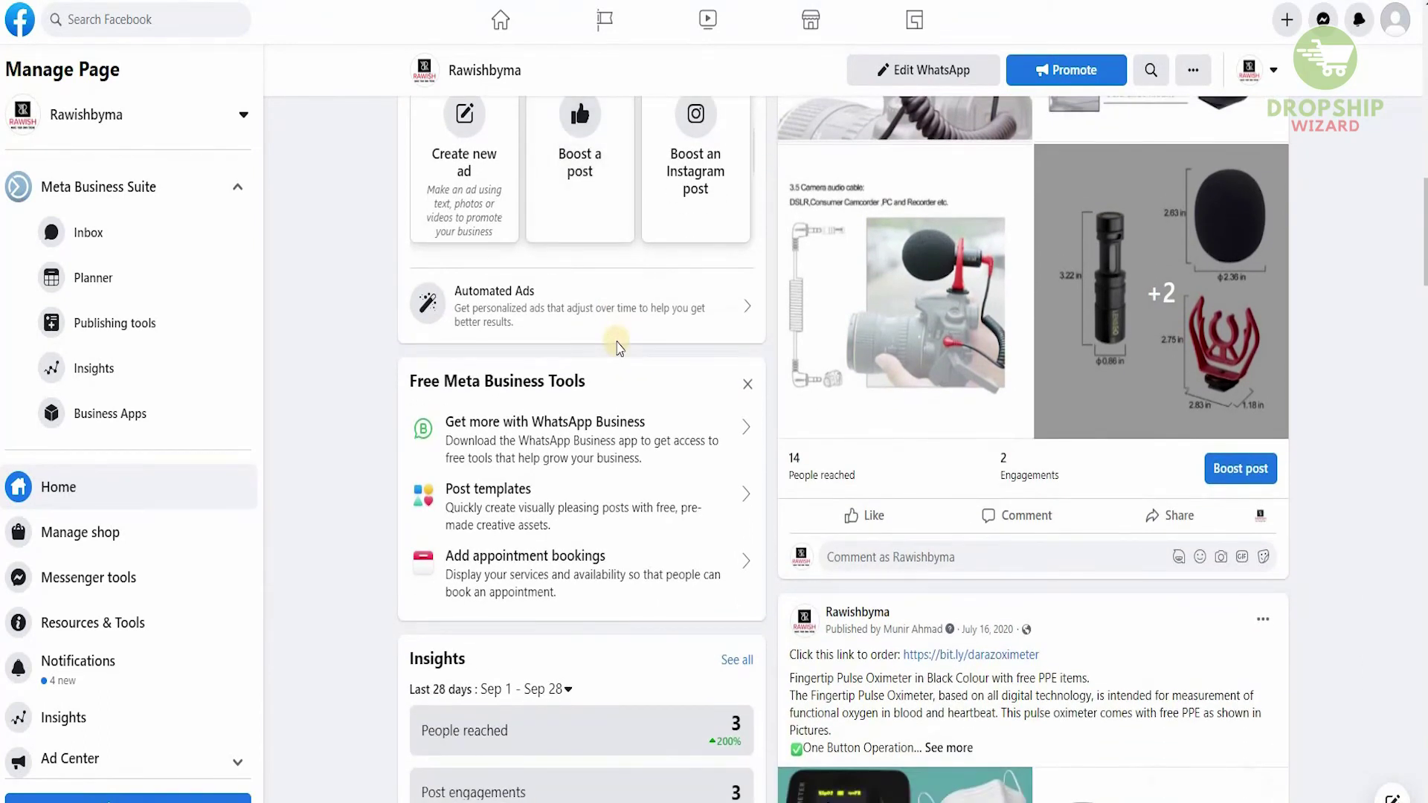
{"action": "scroll", "coordinate": [618, 346], "scroll_direction": "down", "scroll_amount": 3}
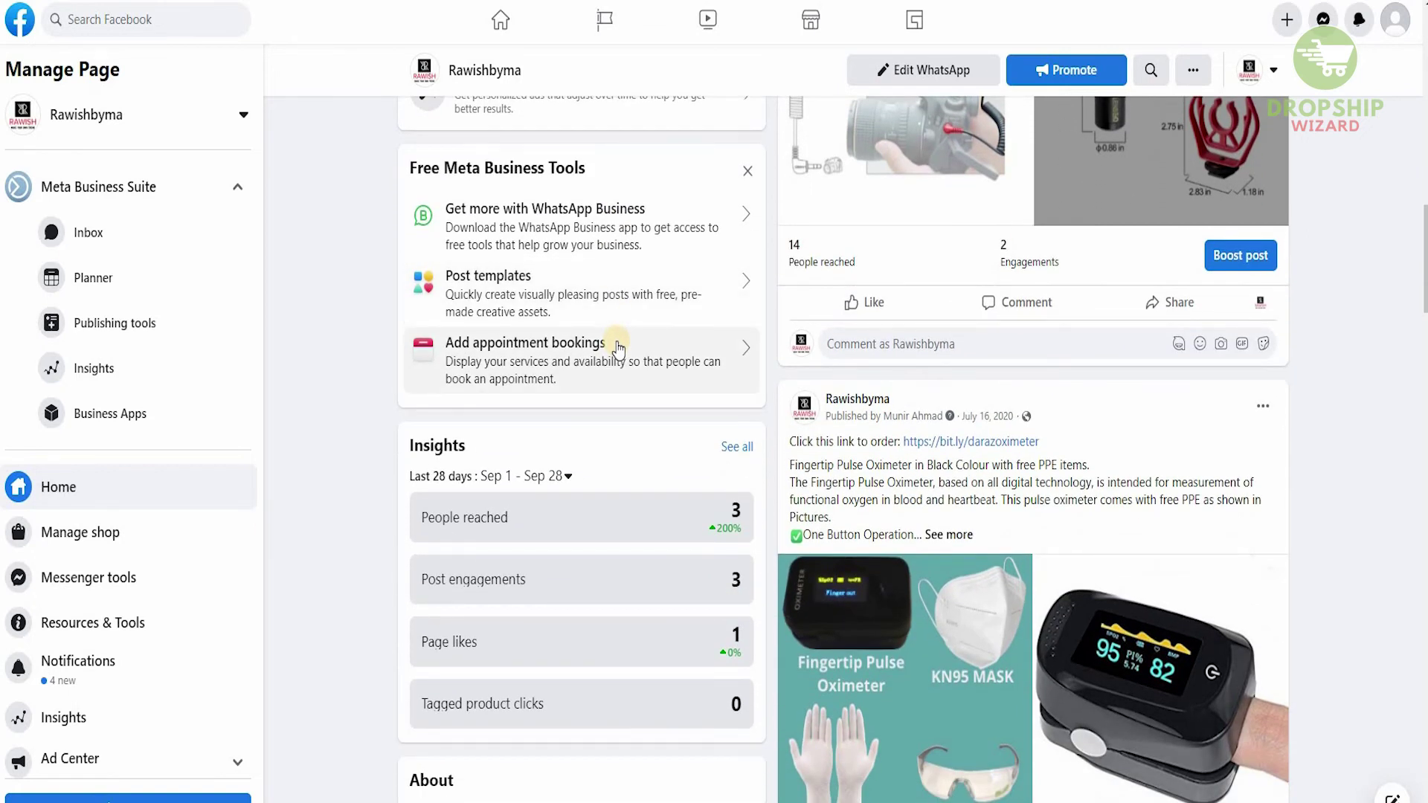
{"action": "scroll", "coordinate": [618, 349], "scroll_direction": "up", "scroll_amount": 4}
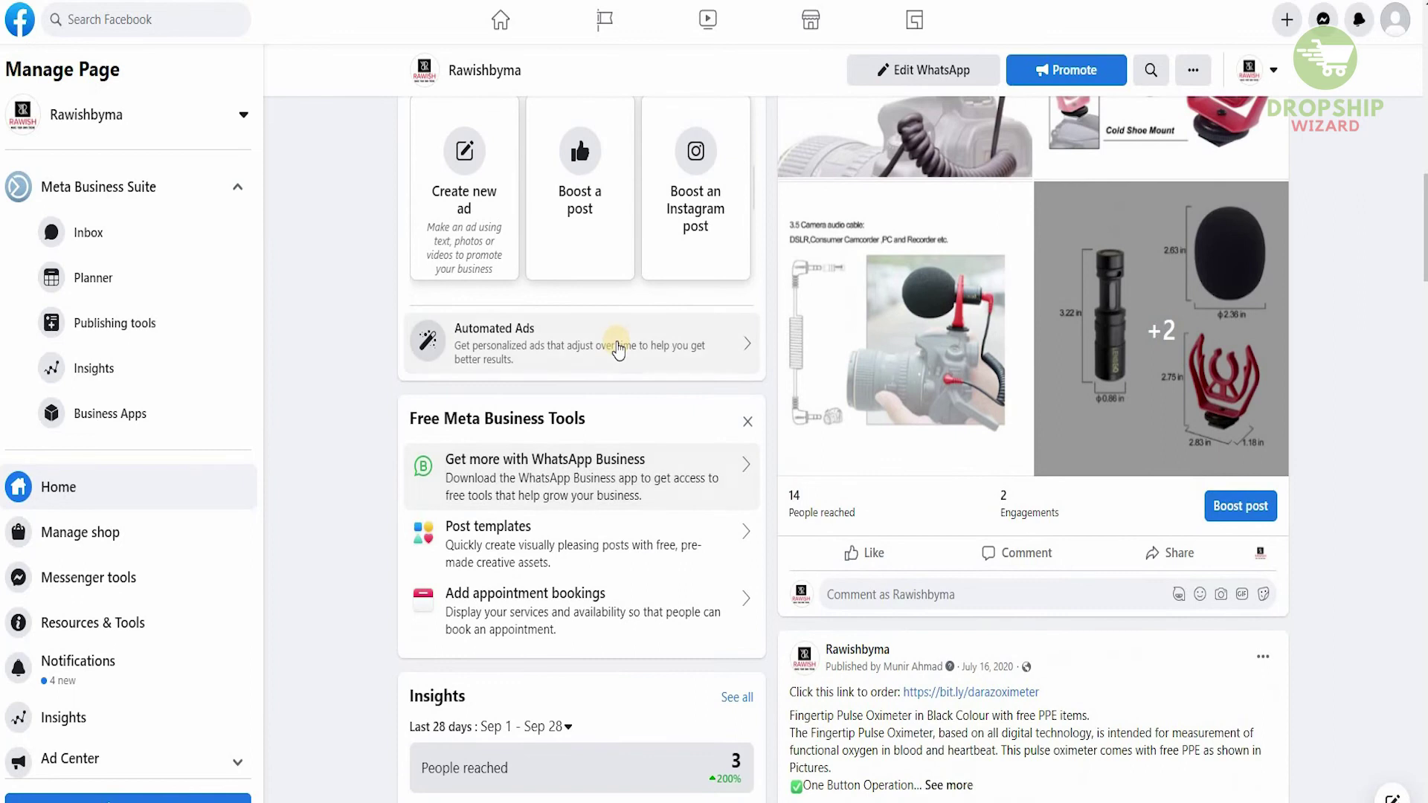
{"action": "scroll", "coordinate": [618, 348], "scroll_direction": "down", "scroll_amount": 3}
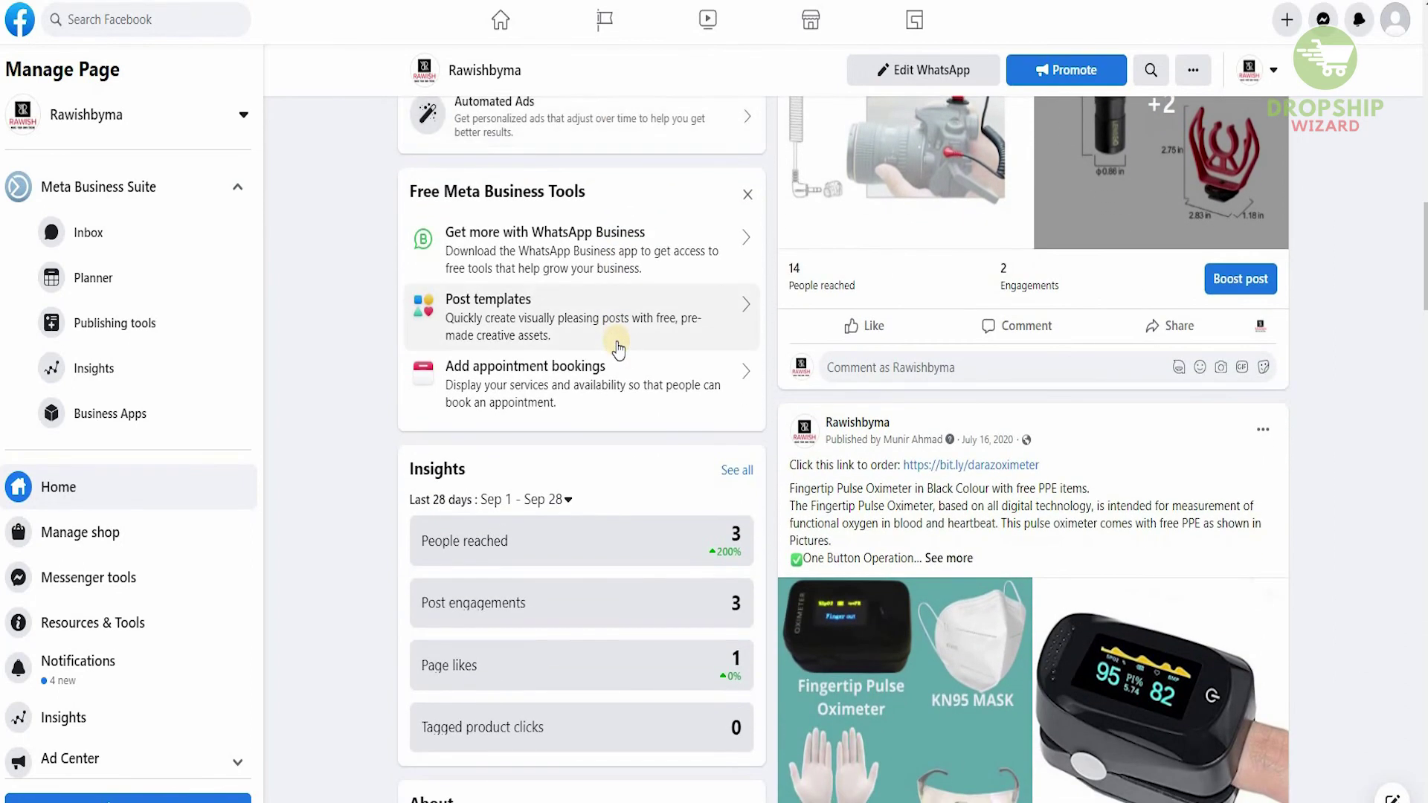
{"action": "scroll", "coordinate": [618, 349], "scroll_direction": "down", "scroll_amount": 1}
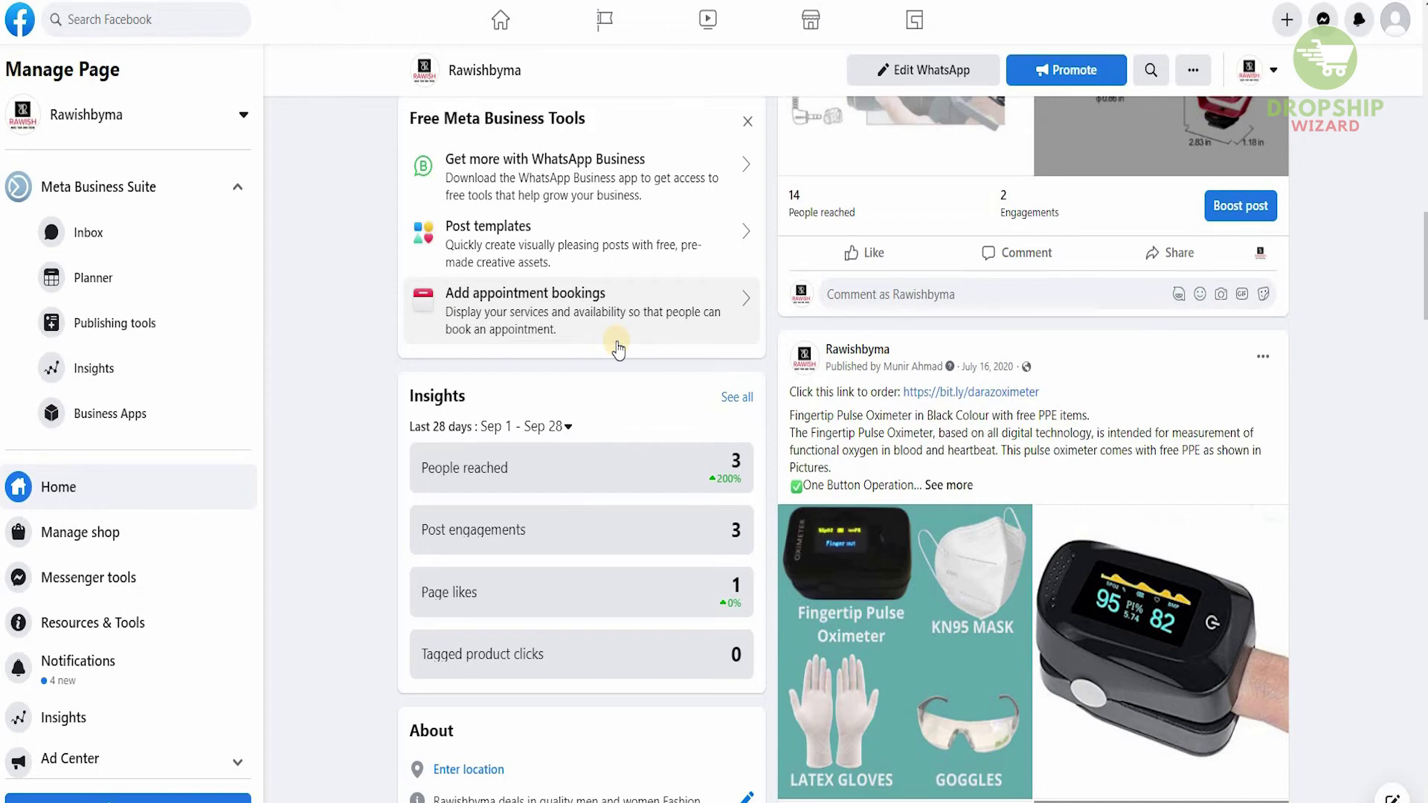
{"action": "scroll", "coordinate": [618, 349], "scroll_direction": "up", "scroll_amount": 1}
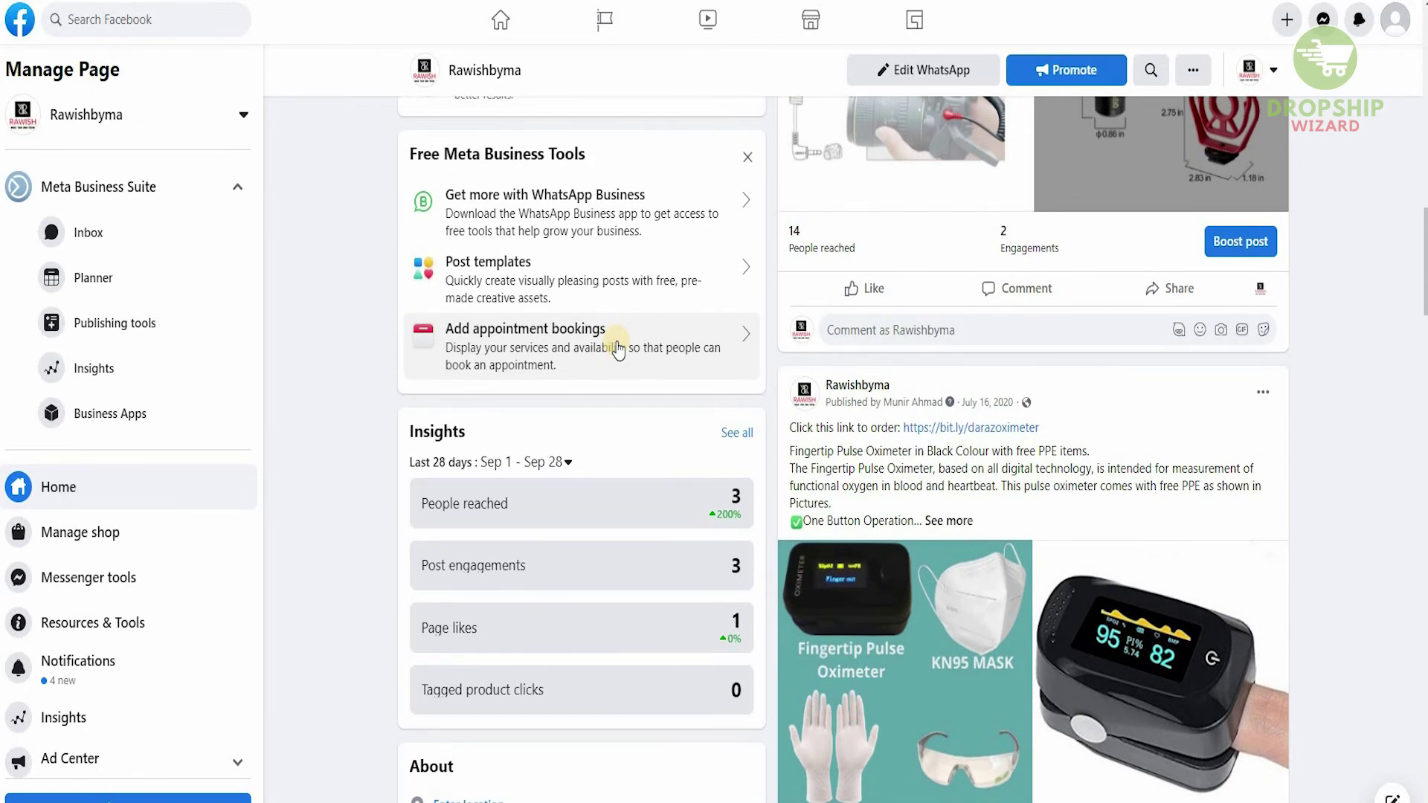
{"action": "scroll", "coordinate": [618, 348], "scroll_direction": "up", "scroll_amount": 1}
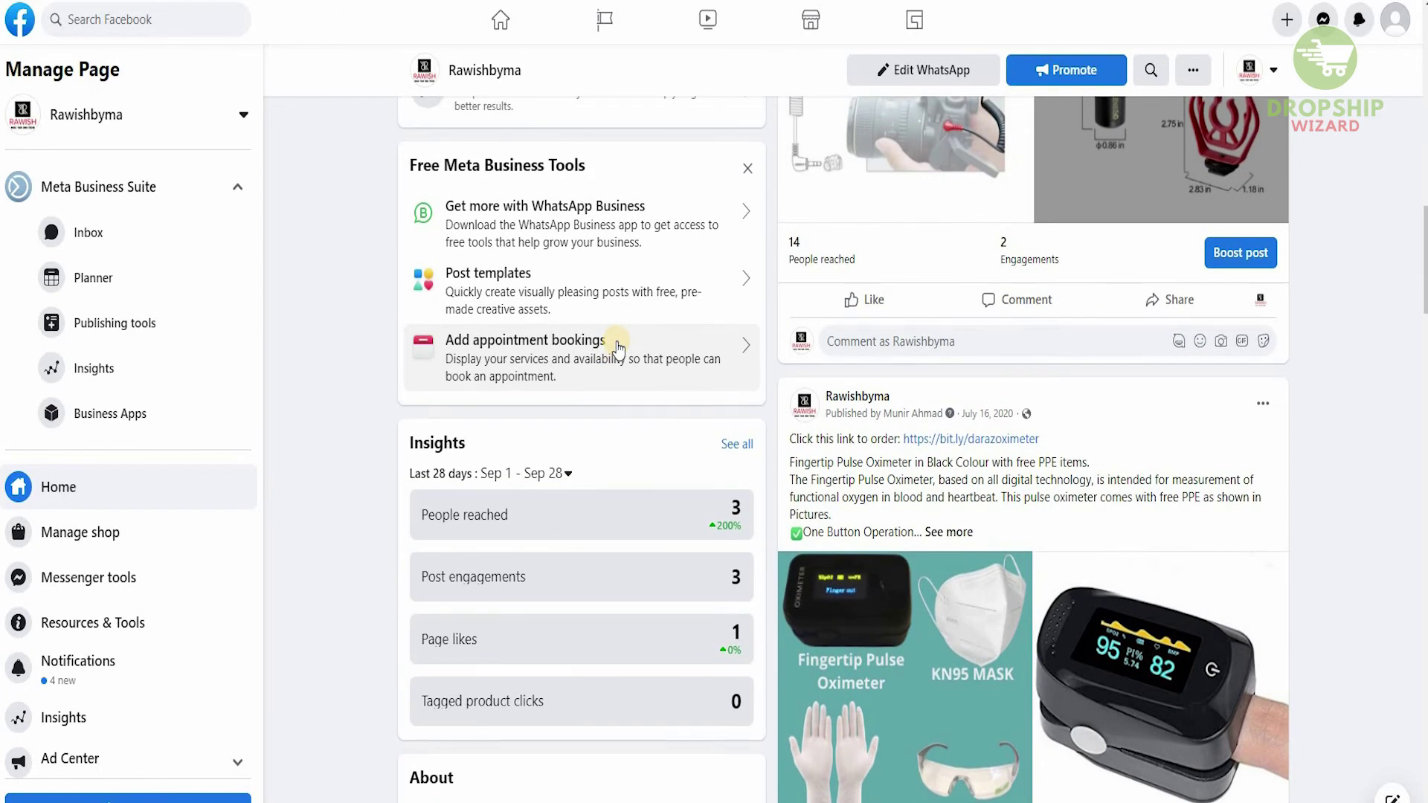
{"action": "scroll", "coordinate": [618, 349], "scroll_direction": "down", "scroll_amount": 2}
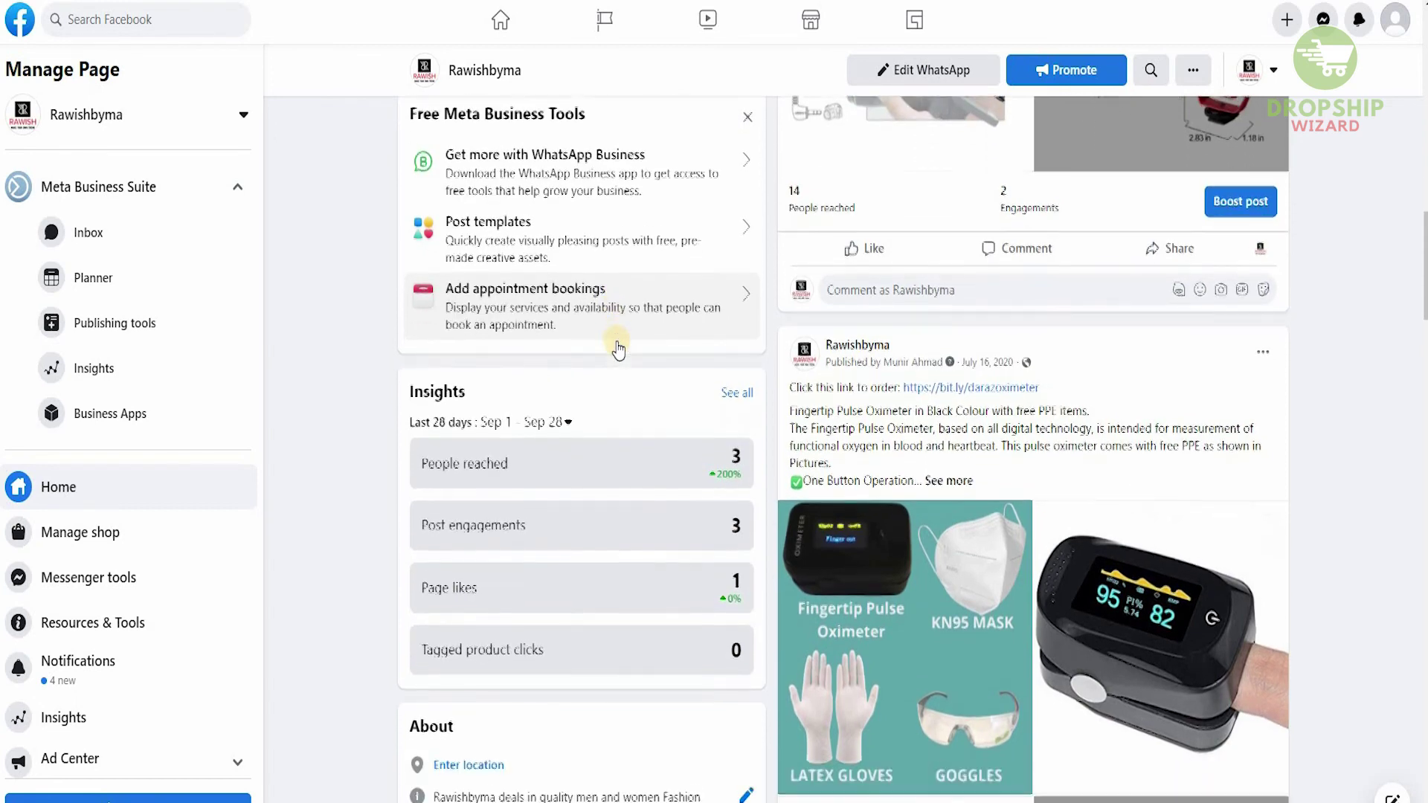
{"action": "scroll", "coordinate": [617, 348], "scroll_direction": "down", "scroll_amount": 1}
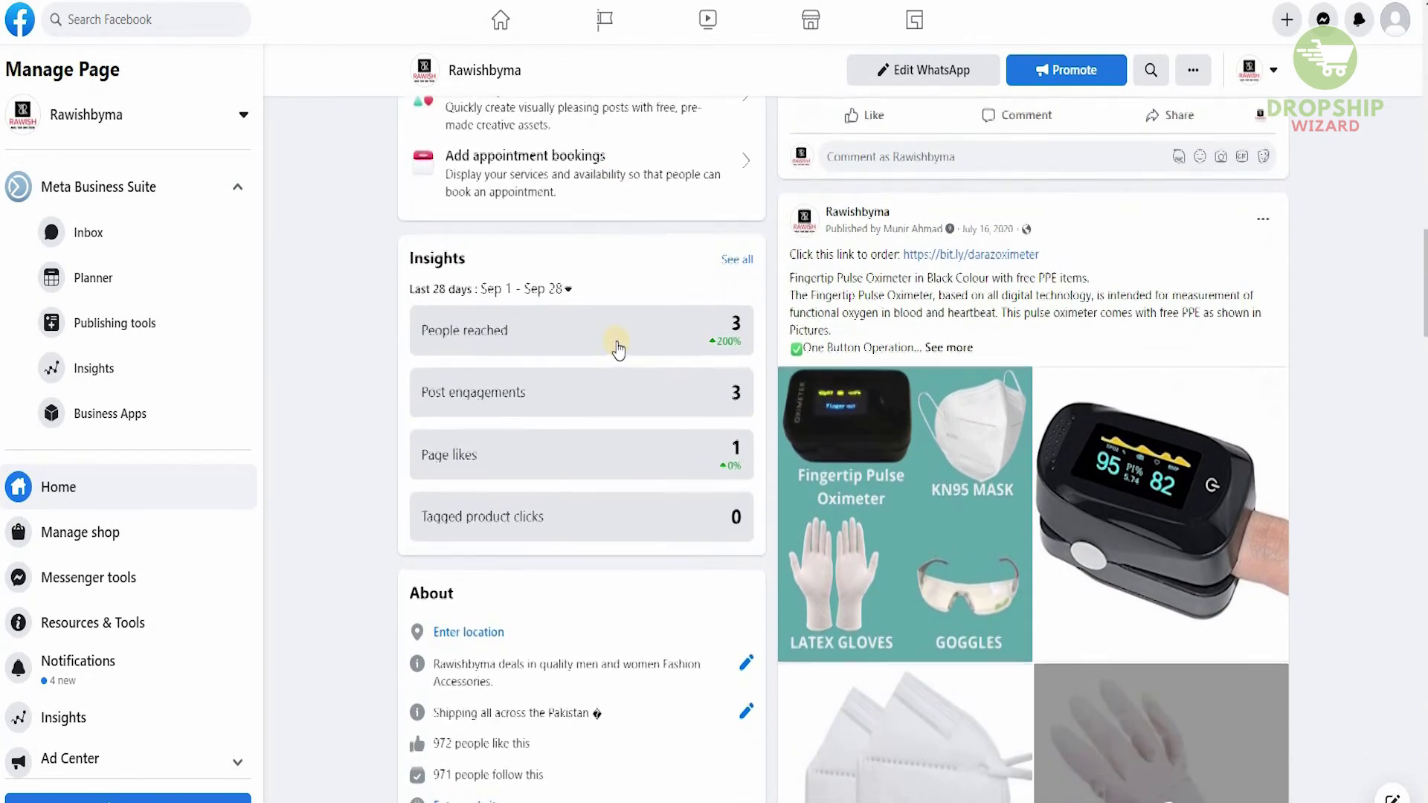
{"action": "scroll", "coordinate": [617, 349], "scroll_direction": "up", "scroll_amount": 10}
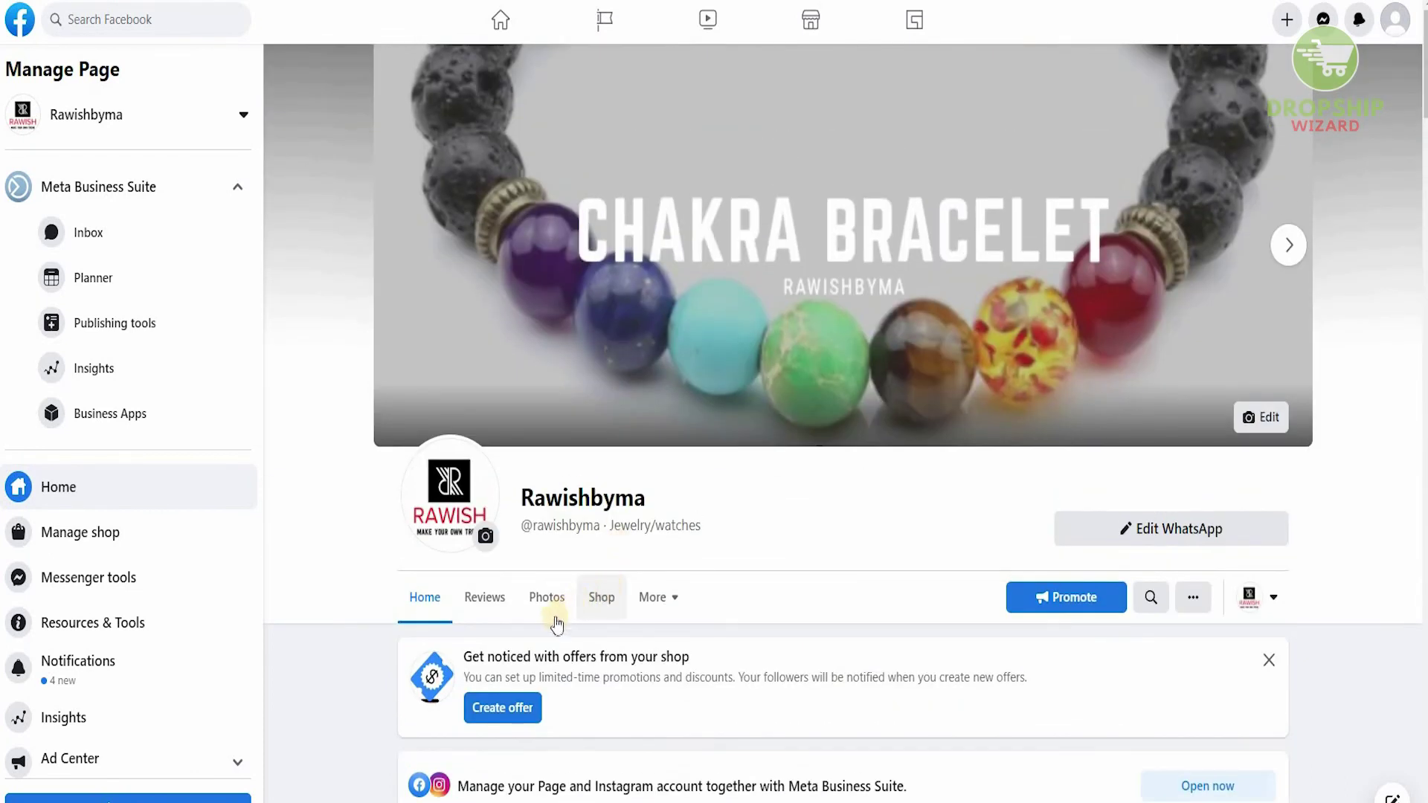
Open the Rawishbyma page's Shop tab and view all its products.
{"action": "left_click", "coordinate": [598, 599]}
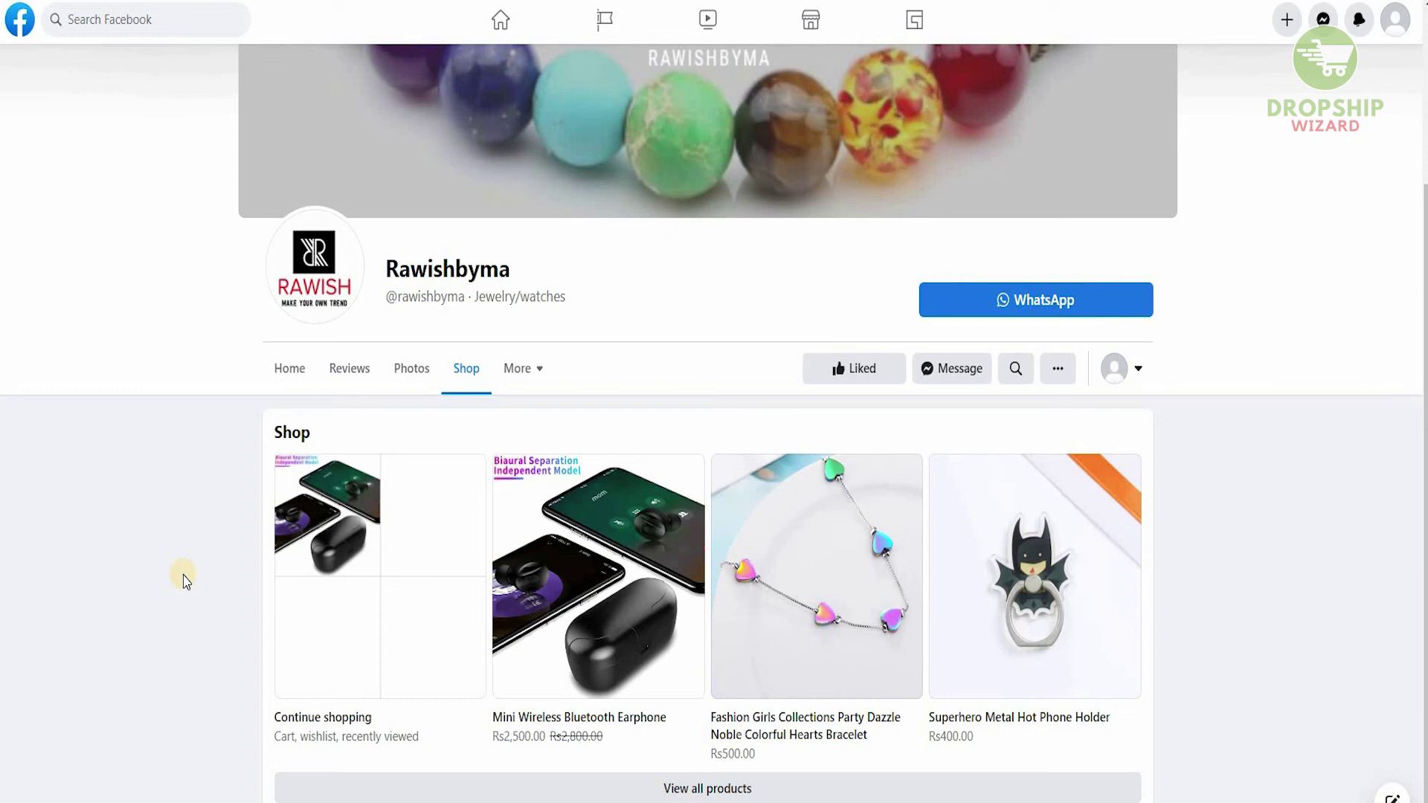
{"action": "left_click", "coordinate": [534, 790]}
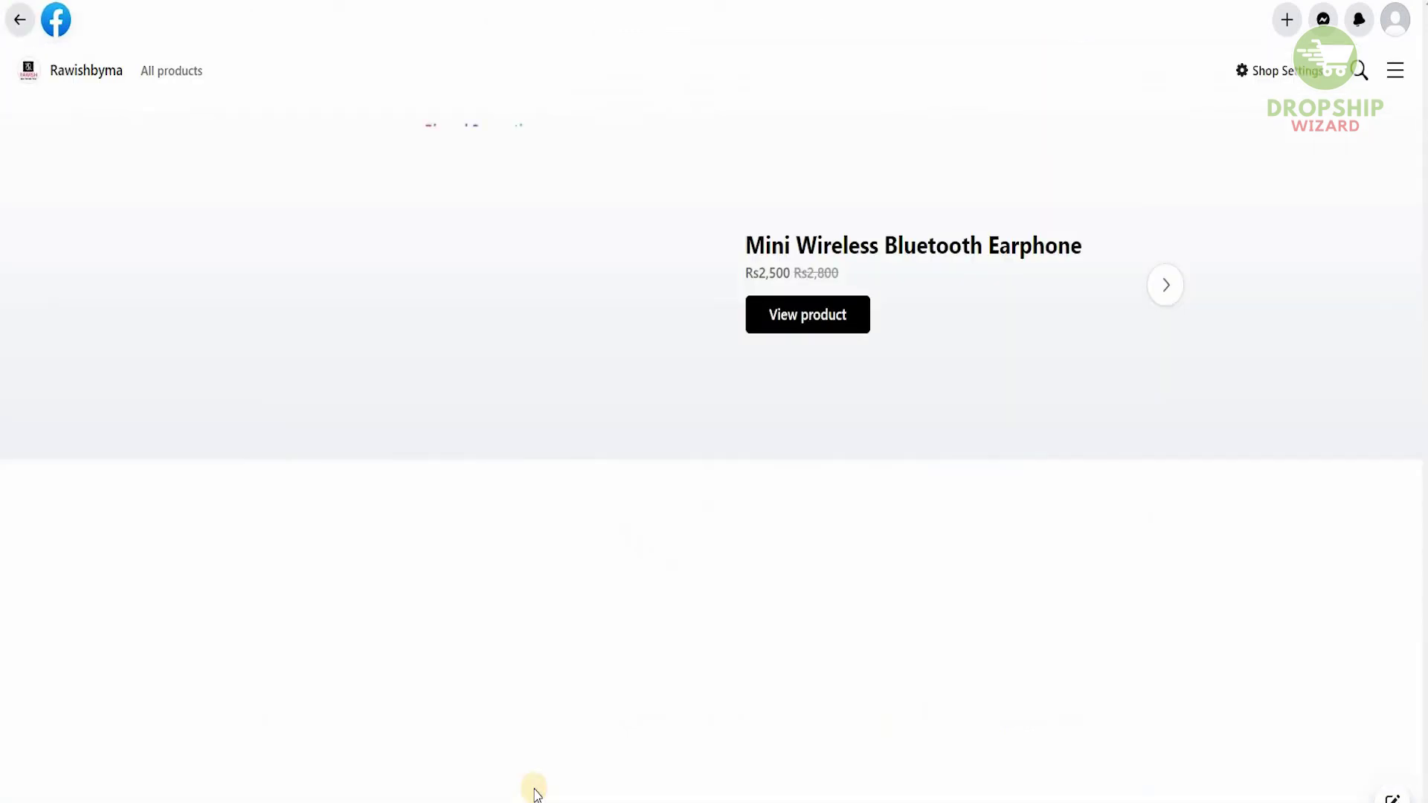